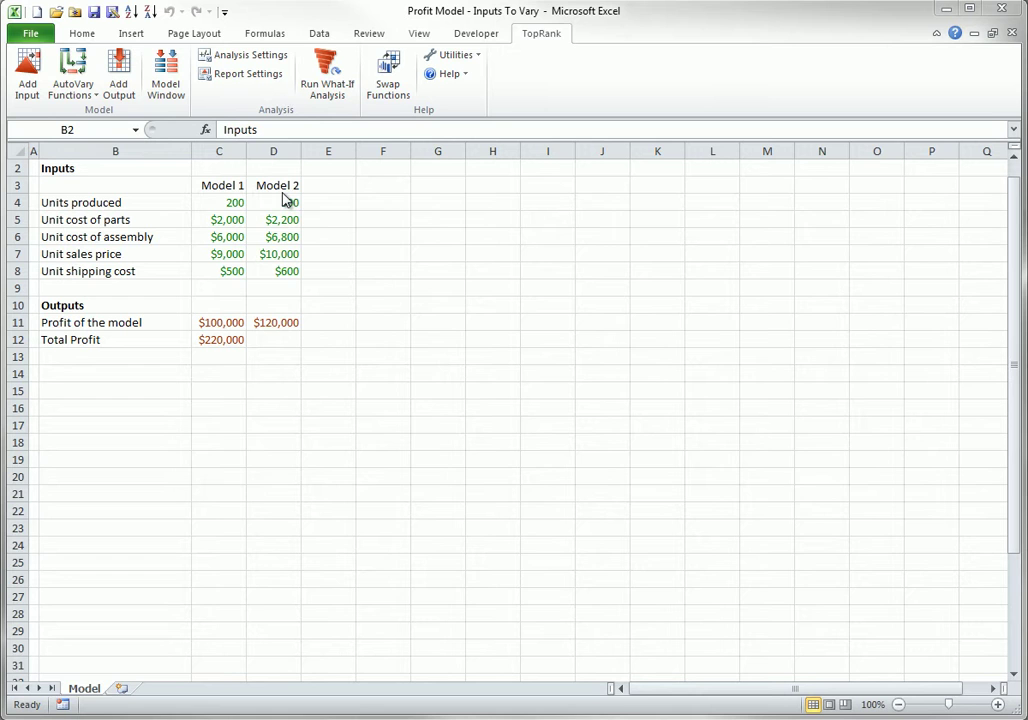
Review the Find Inputs options in TopRank's Analysis Settings and close them unchanged.
click(266, 58)
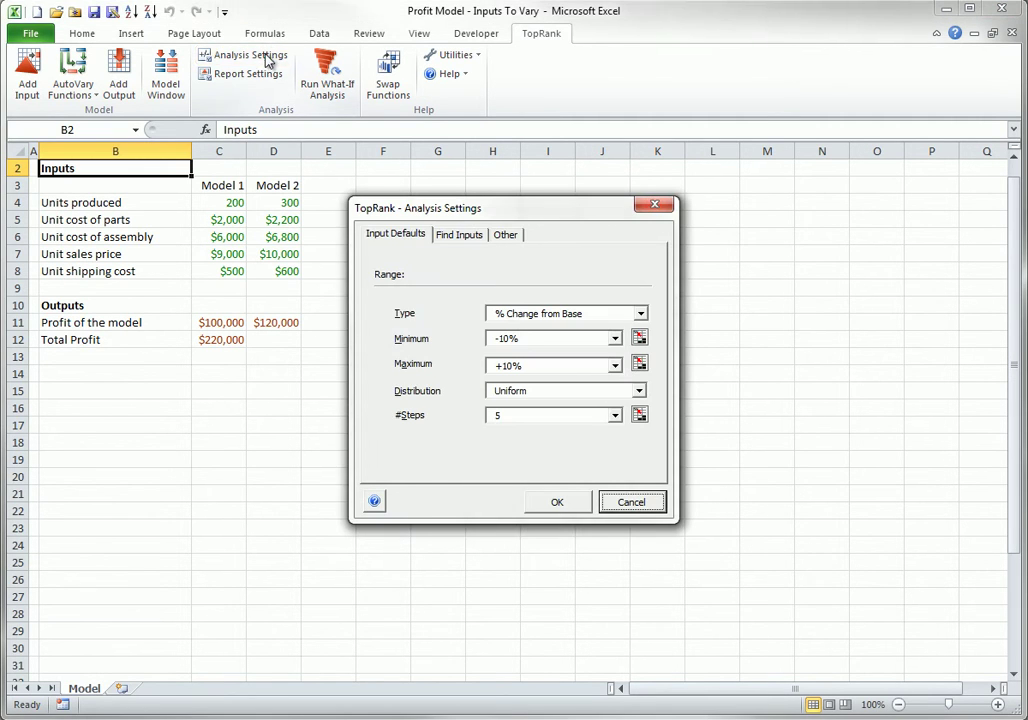
click(458, 234)
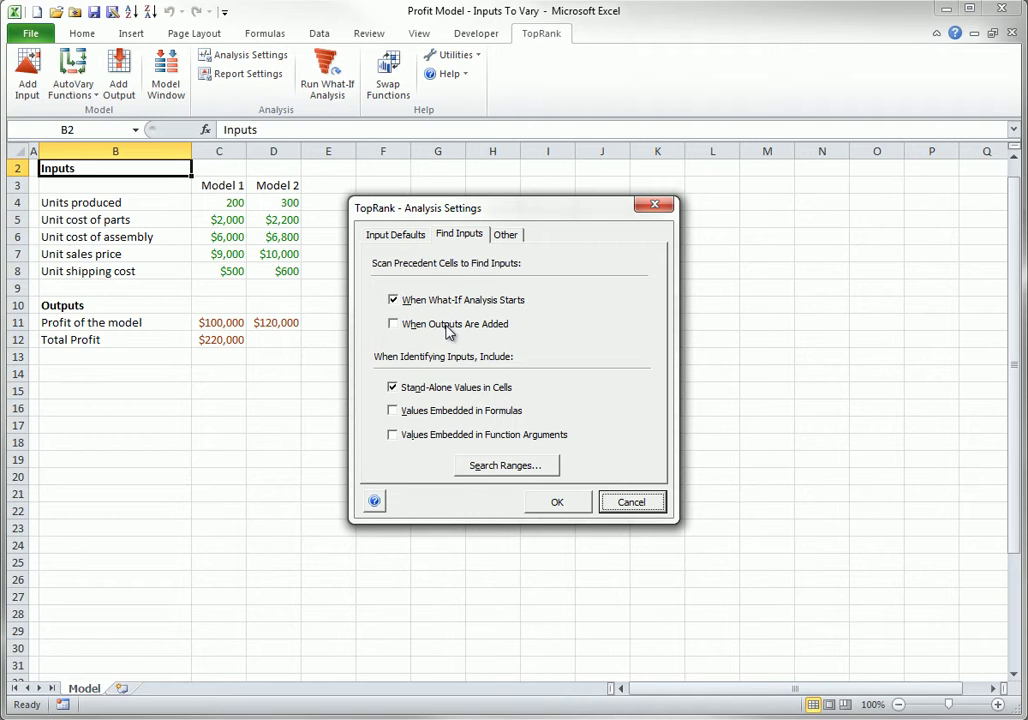
click(394, 238)
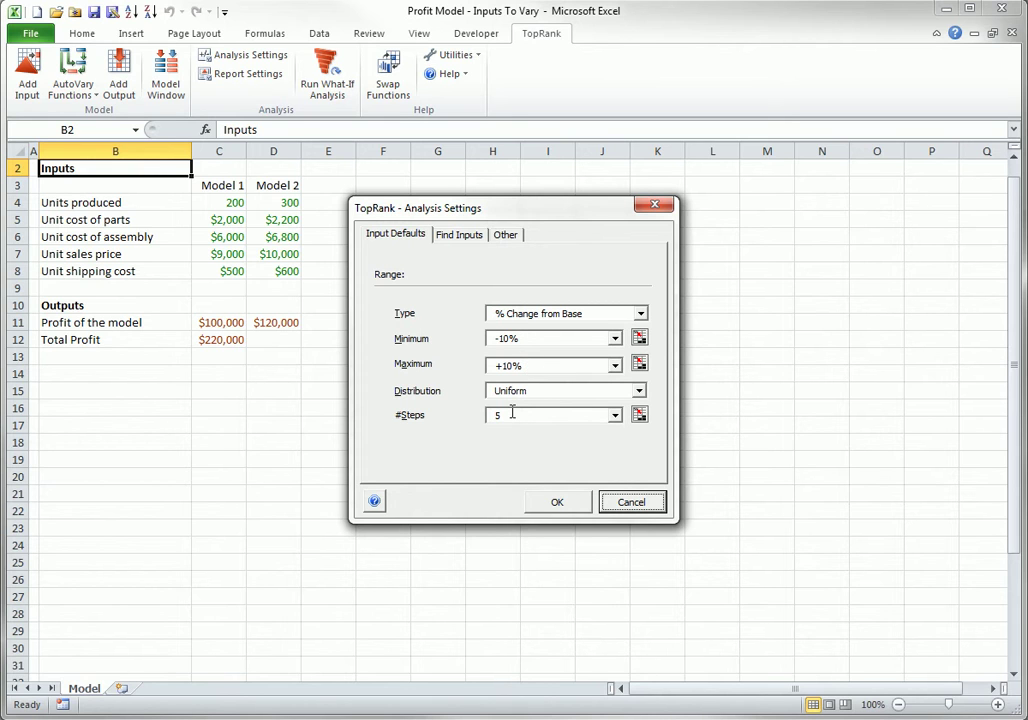
click(622, 500)
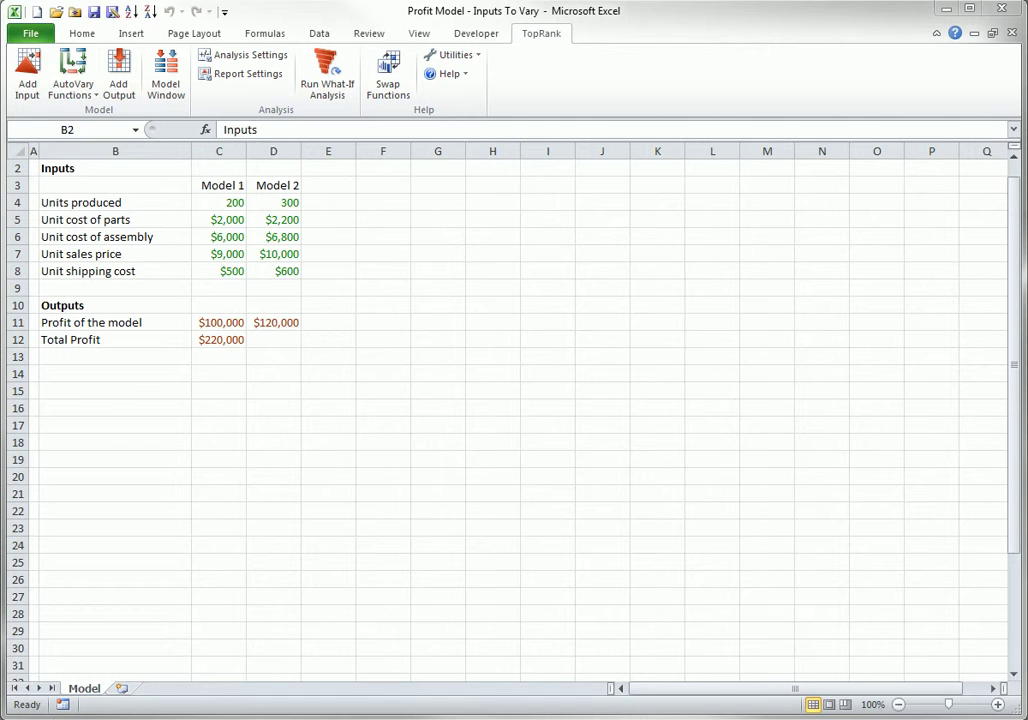
Add C11 as output 'Profit of the model / Model 1', then preview and cancel the what-if summary.
click(211, 324)
click(110, 80)
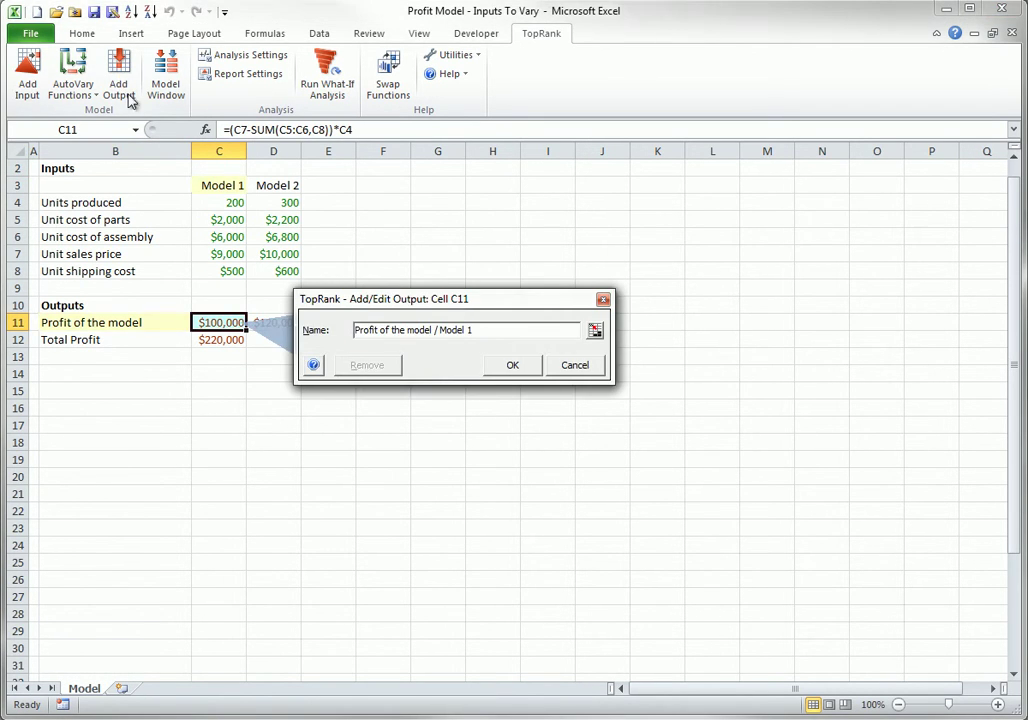
click(510, 365)
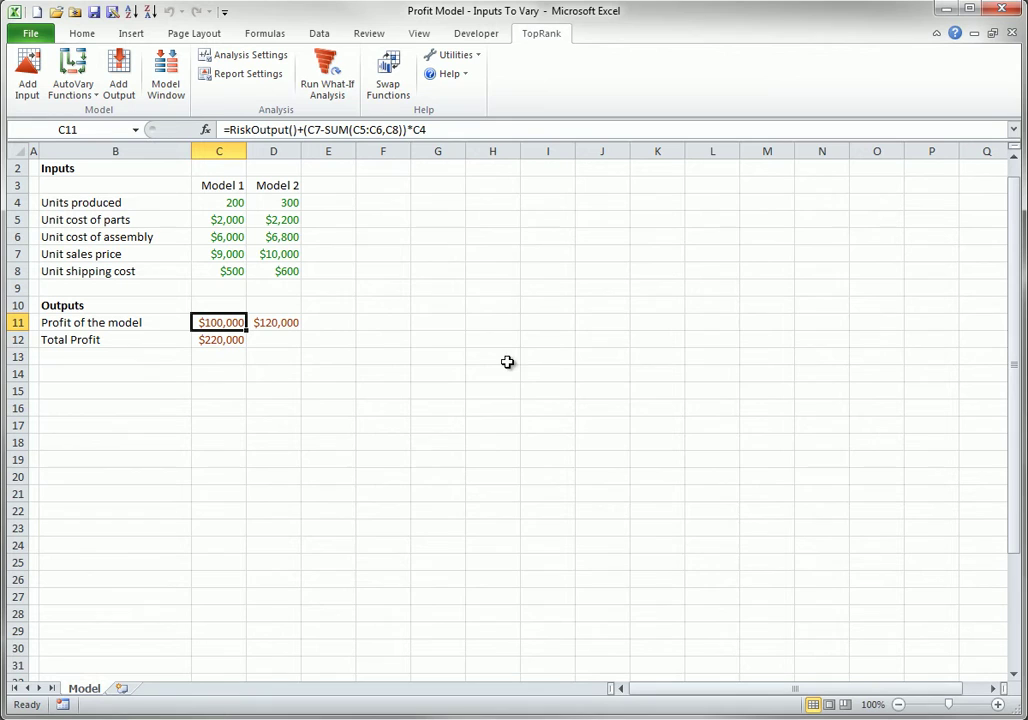
click(333, 80)
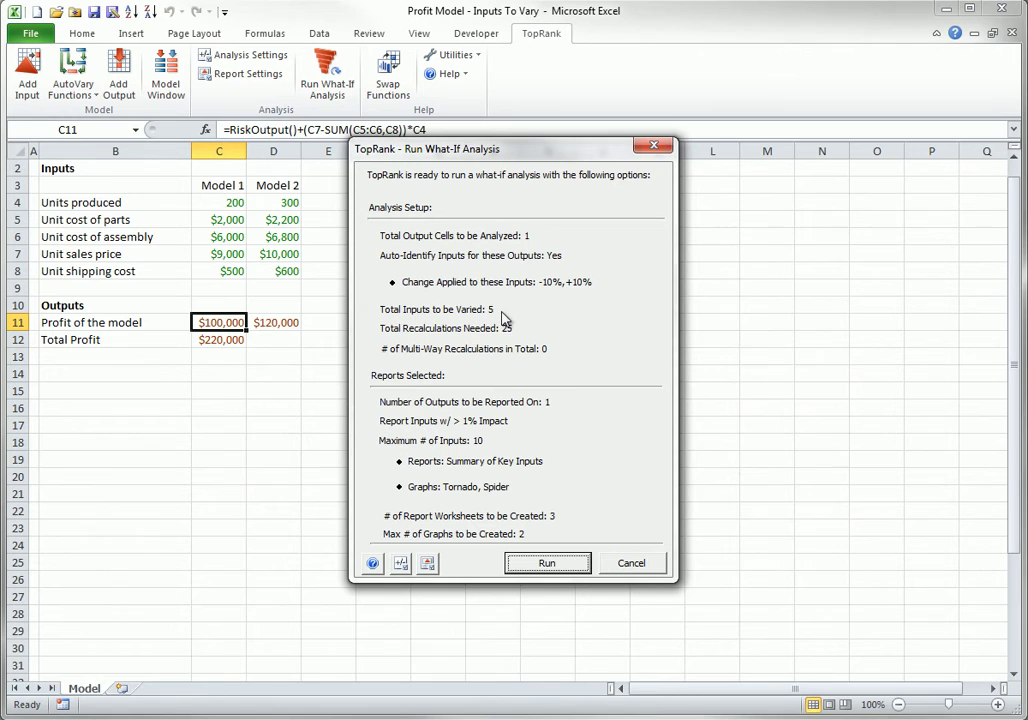
click(633, 564)
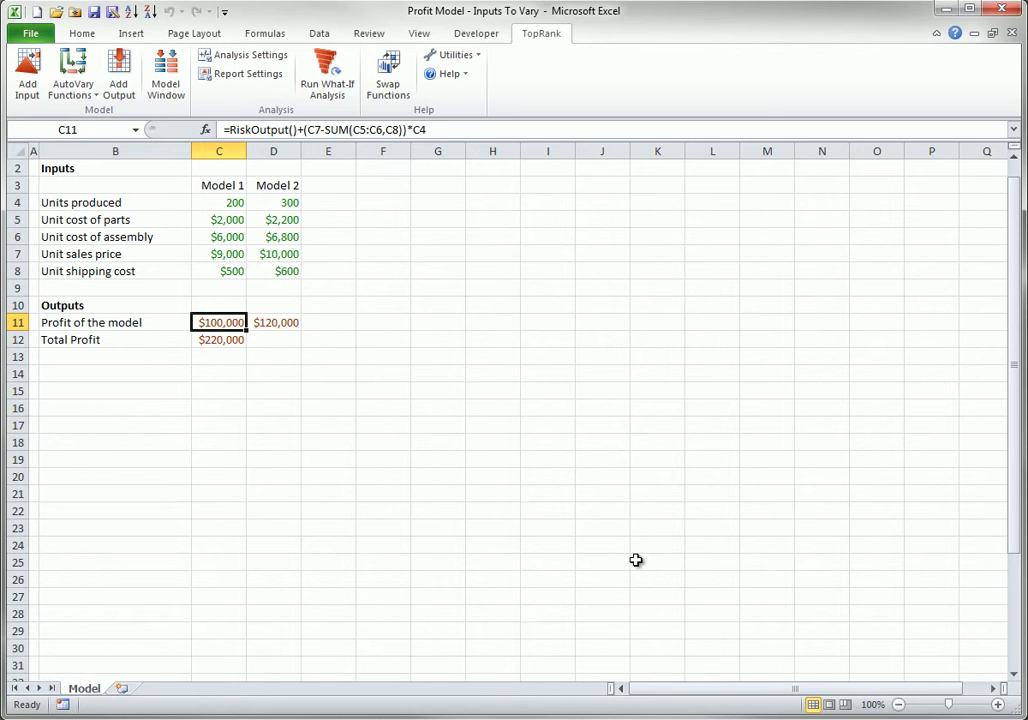
Add C12 as second output 'Total Profit / Model 1' and run the what-if analysis.
click(231, 340)
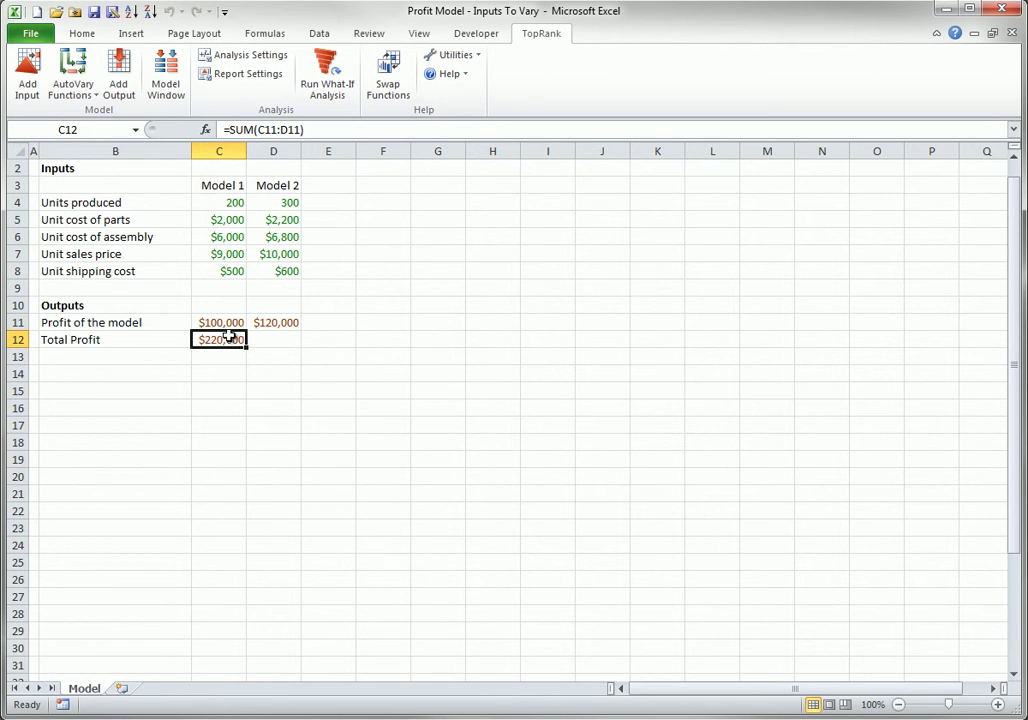
click(119, 80)
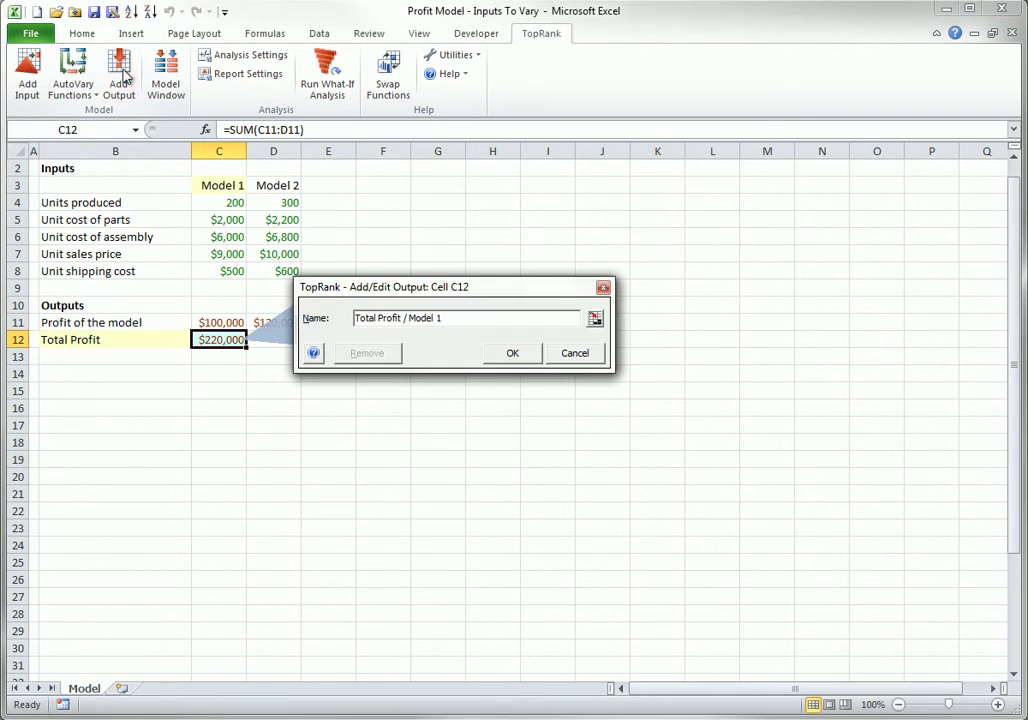
click(512, 358)
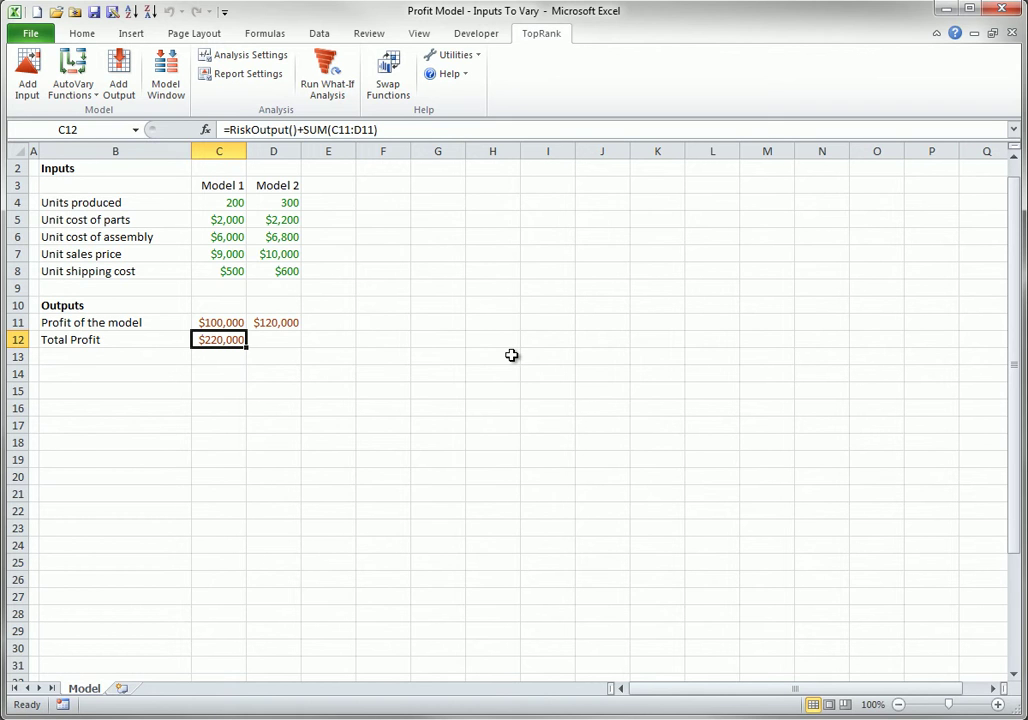
click(331, 75)
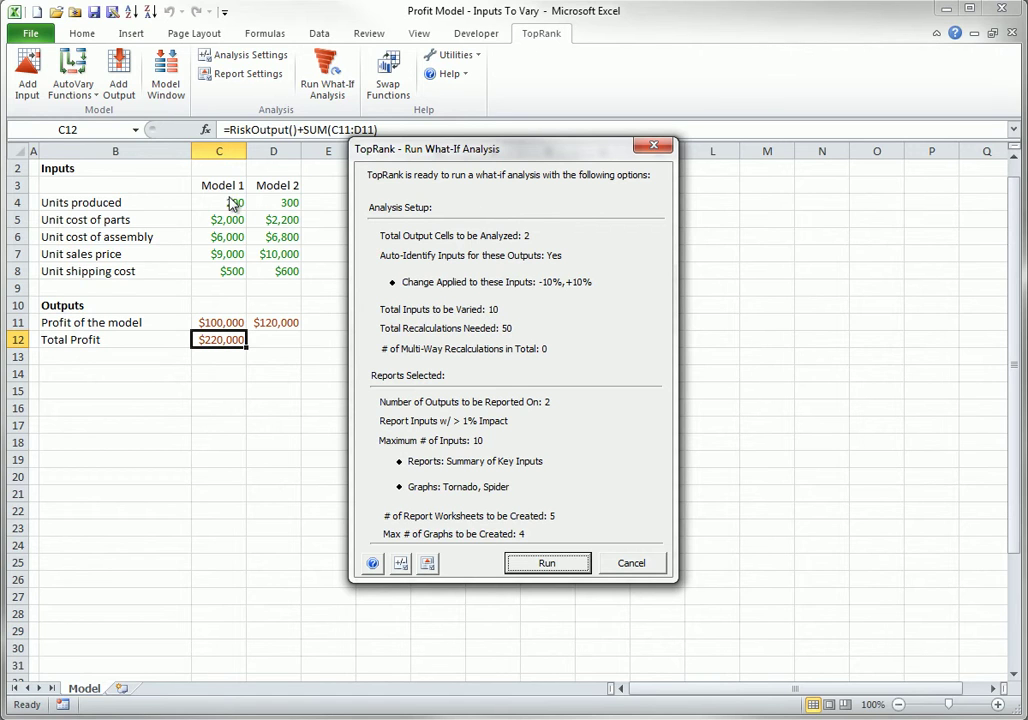
click(547, 563)
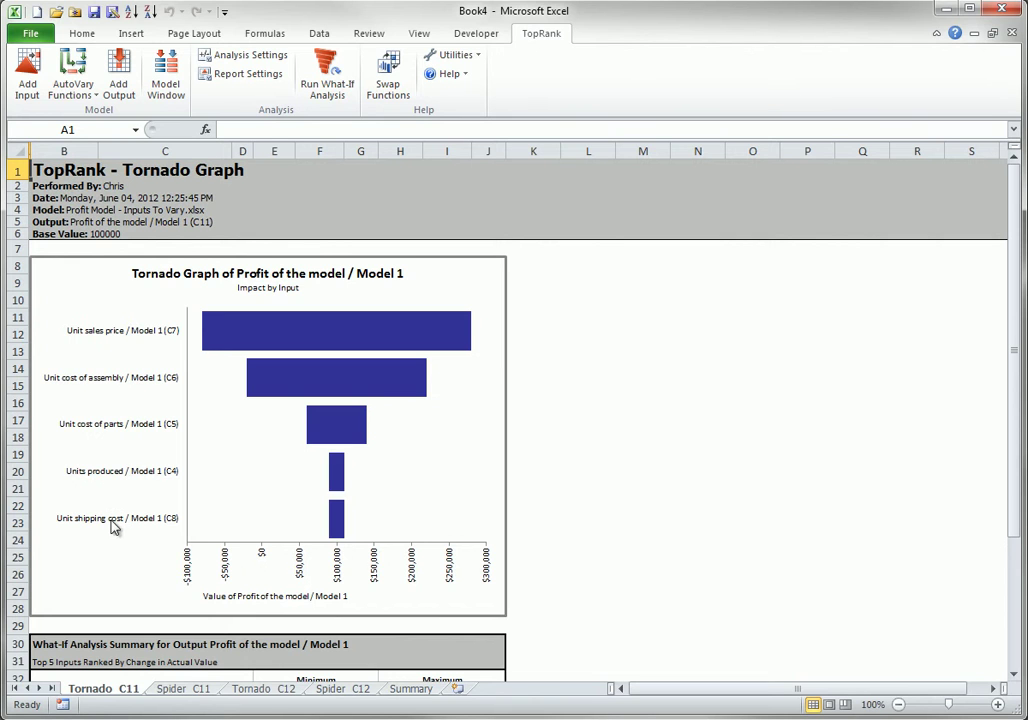
View the Tornado C12 graph for Total Profit, then return to the Profit Model workbook.
click(265, 690)
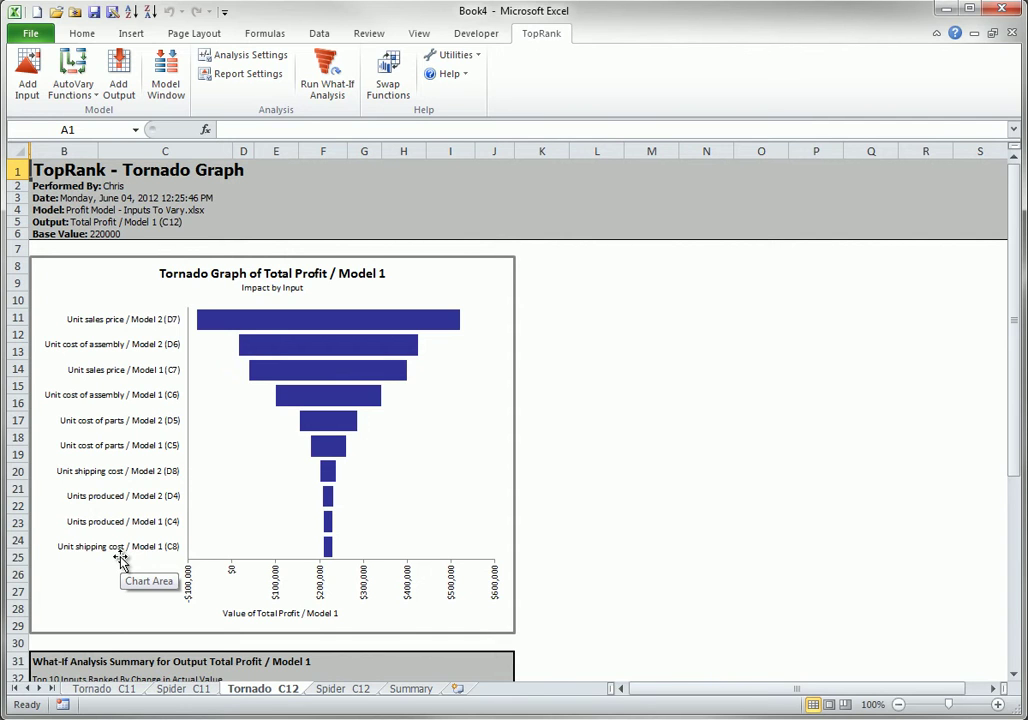
key(ctrl+F6)
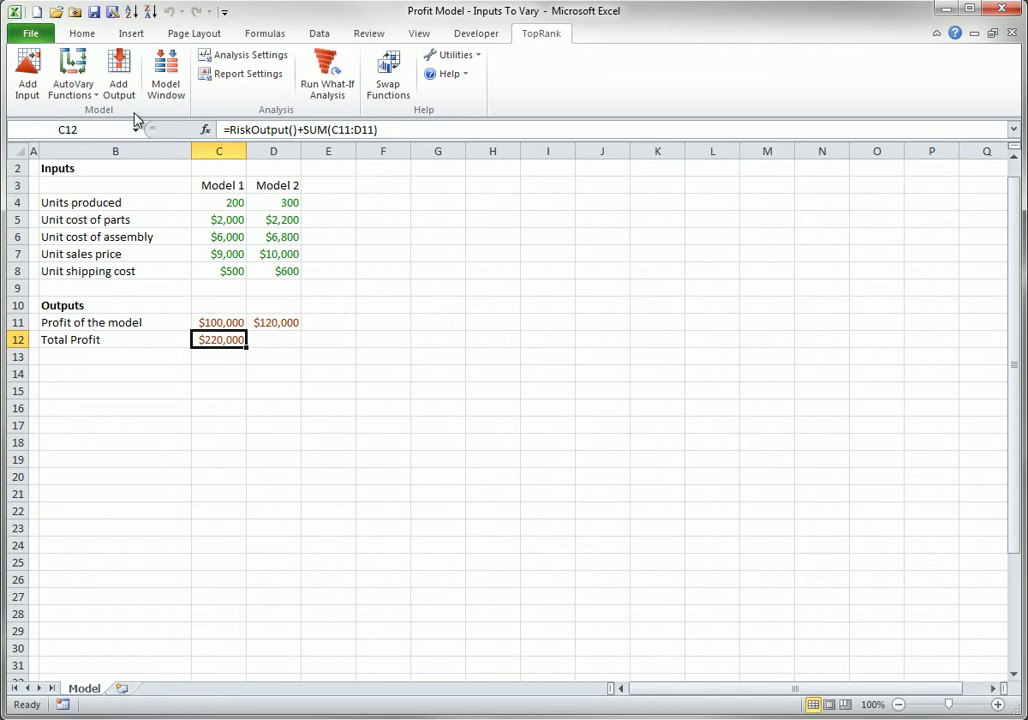
Replace the model's input values with AutoVary functions.
click(99, 95)
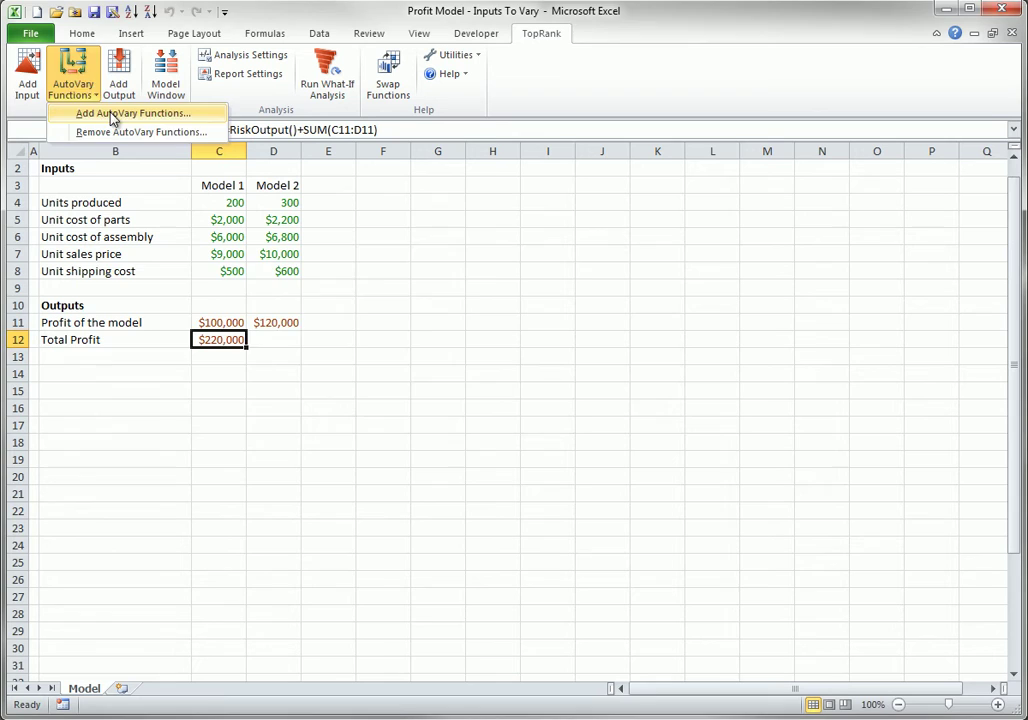
click(112, 113)
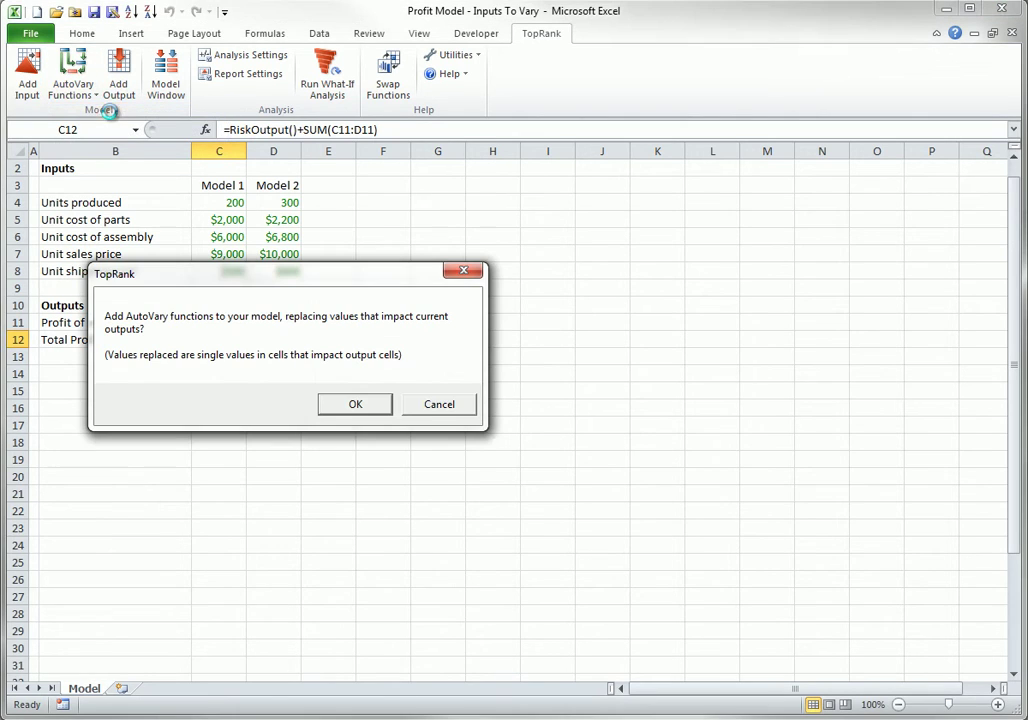
click(358, 405)
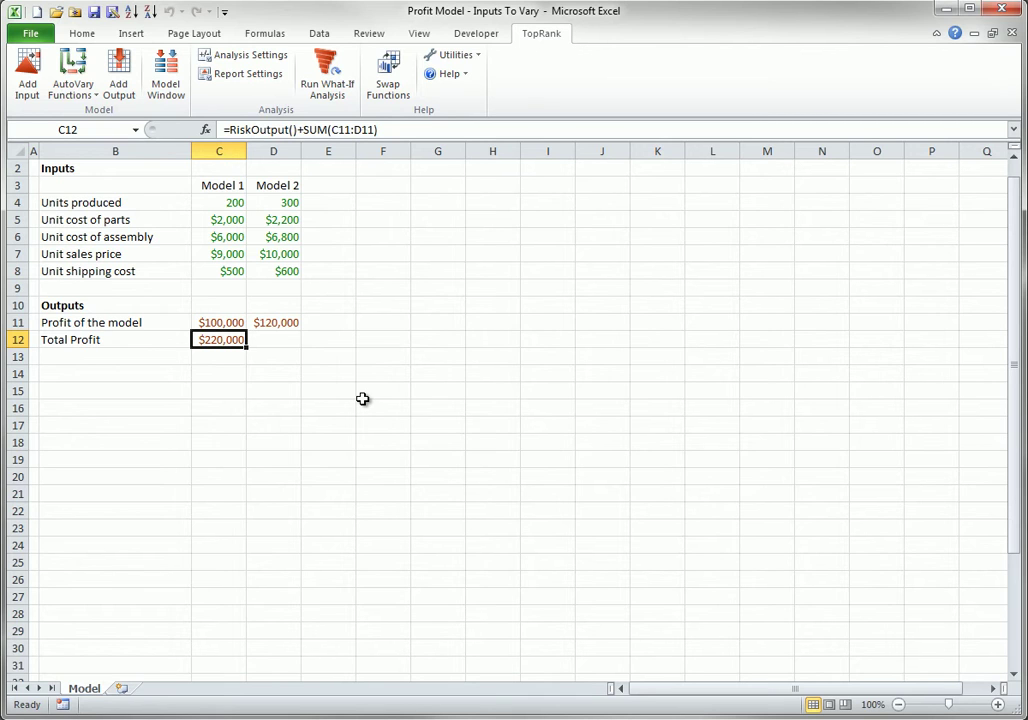
Turn off finding inputs when what-if analysis starts in the Analysis Settings.
click(254, 60)
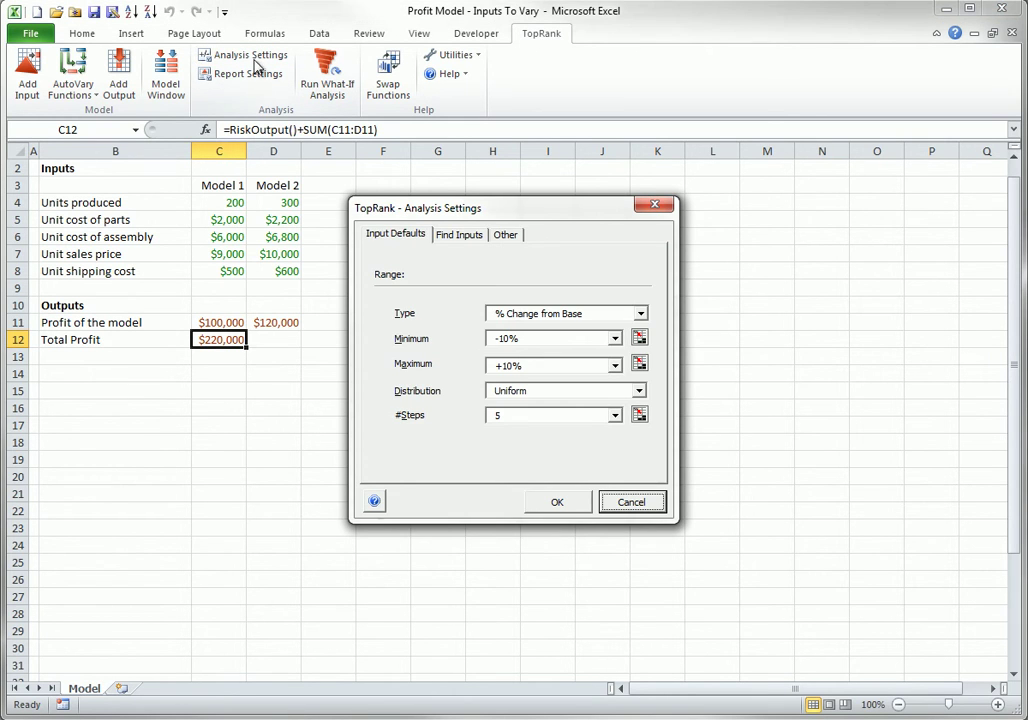
click(461, 234)
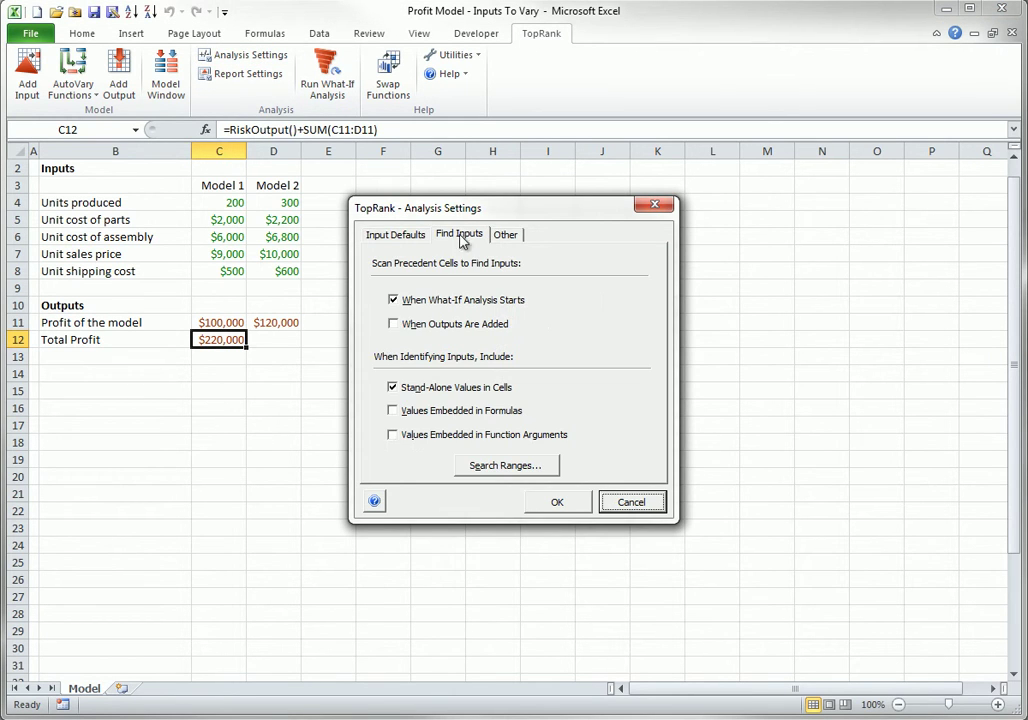
click(393, 300)
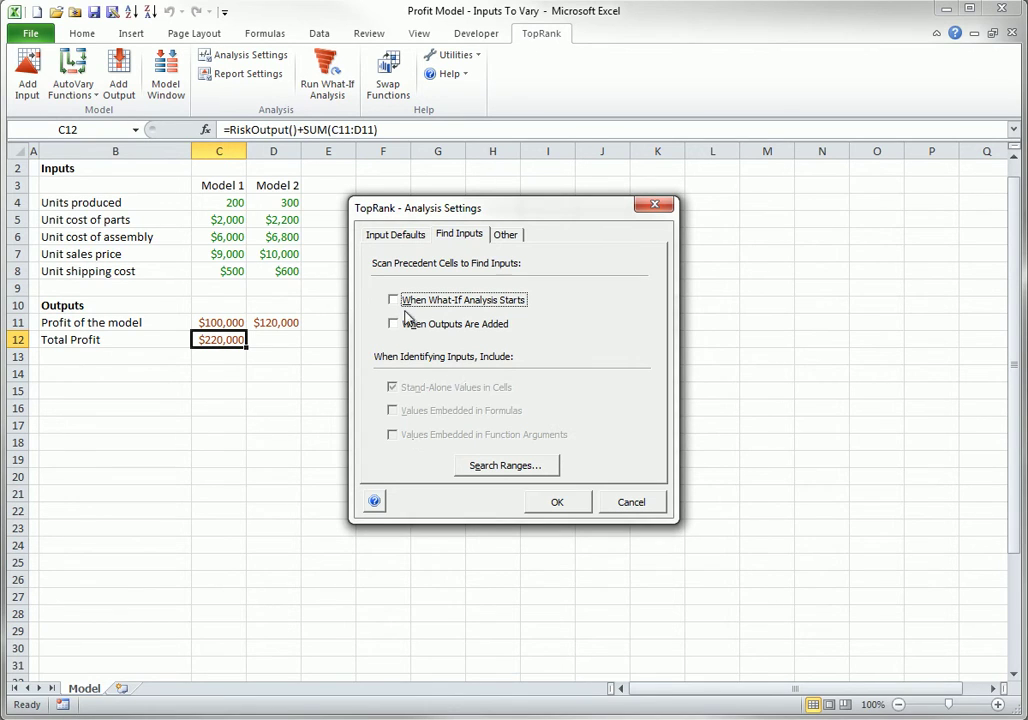
click(558, 504)
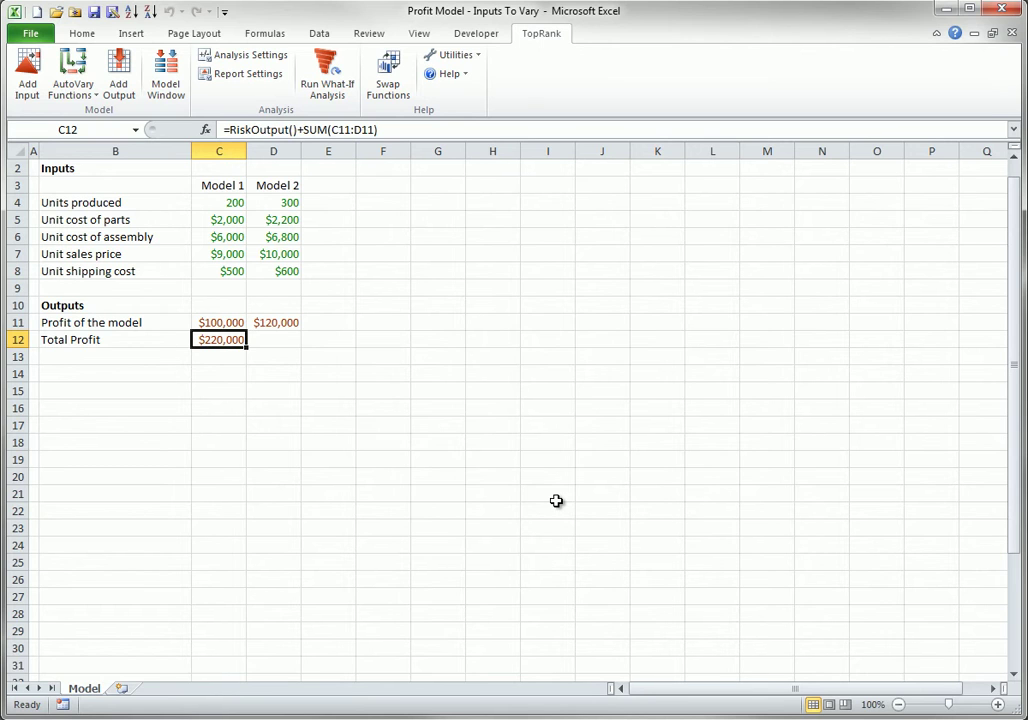
Append RiskName("Units produced 1") to C4's RiskAutoVary formula.
double_click(229, 202)
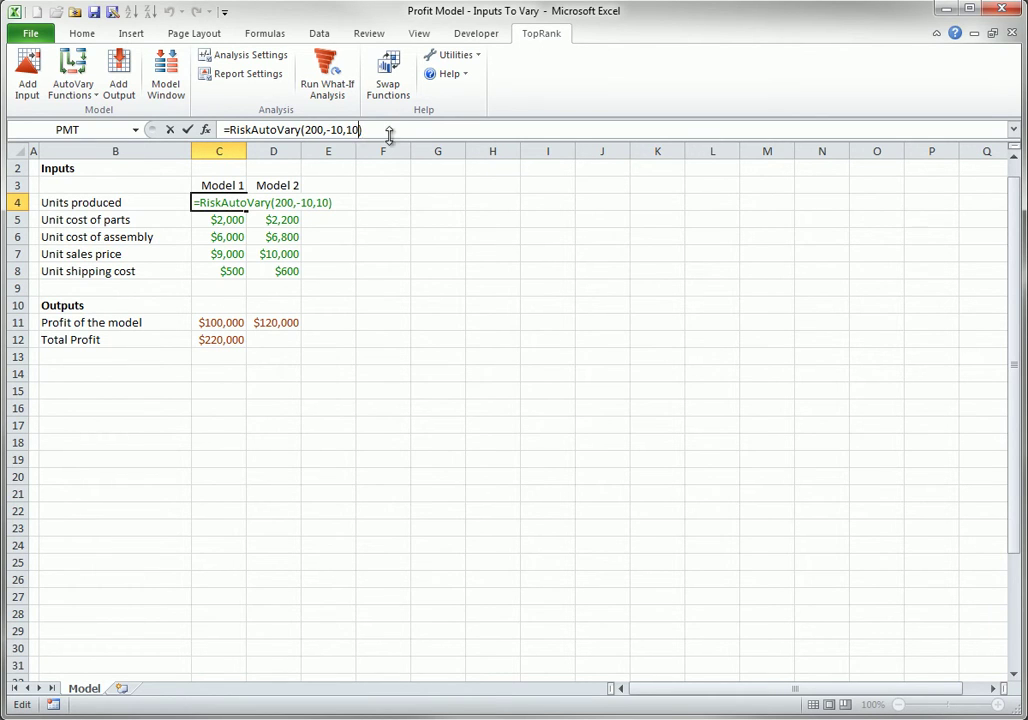
text(,Risk)
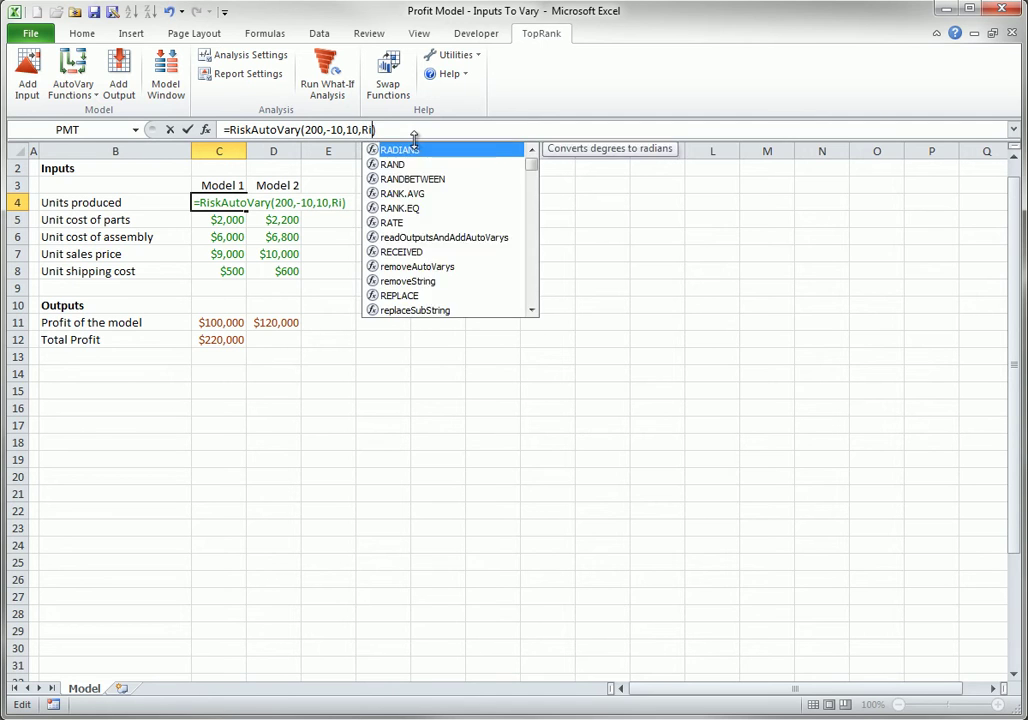
text(Name()
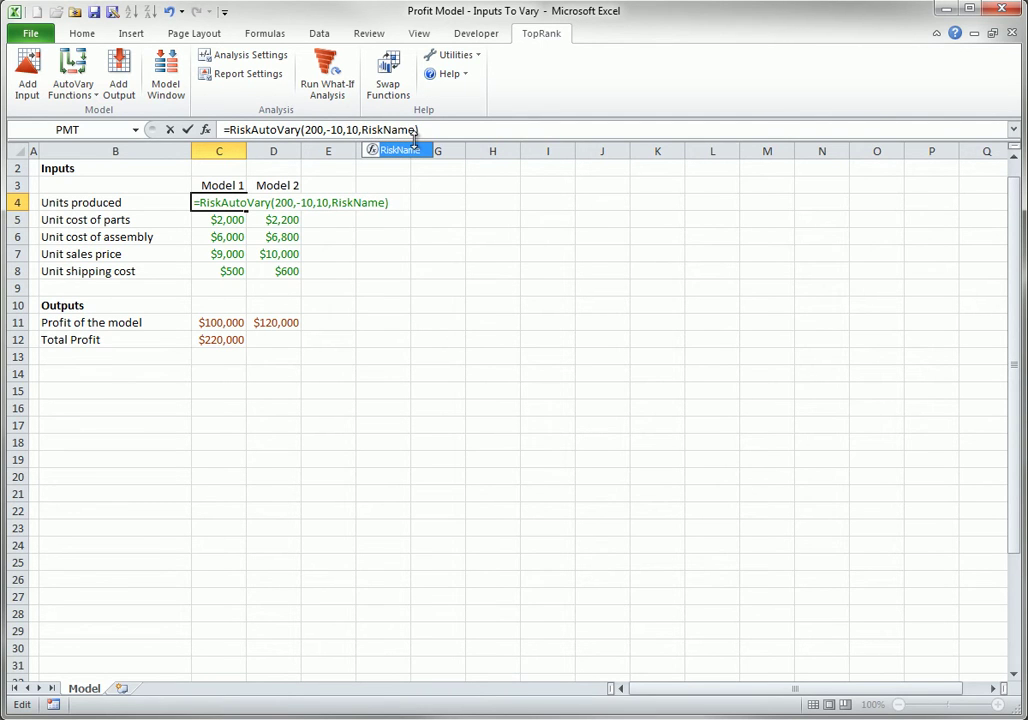
text("Units )
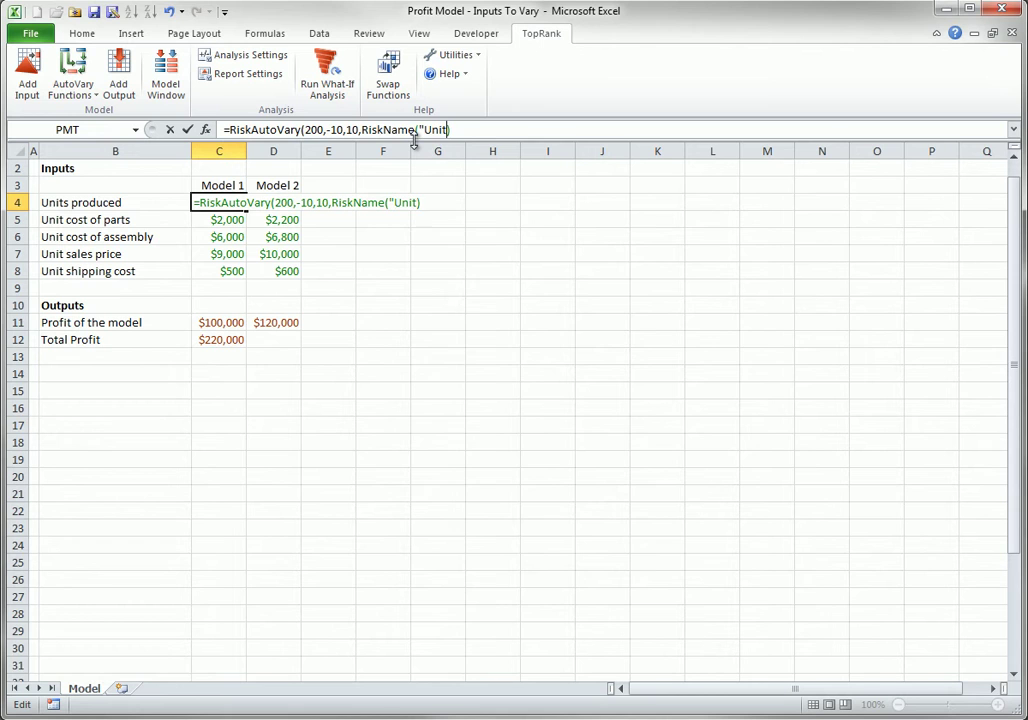
text(produce)
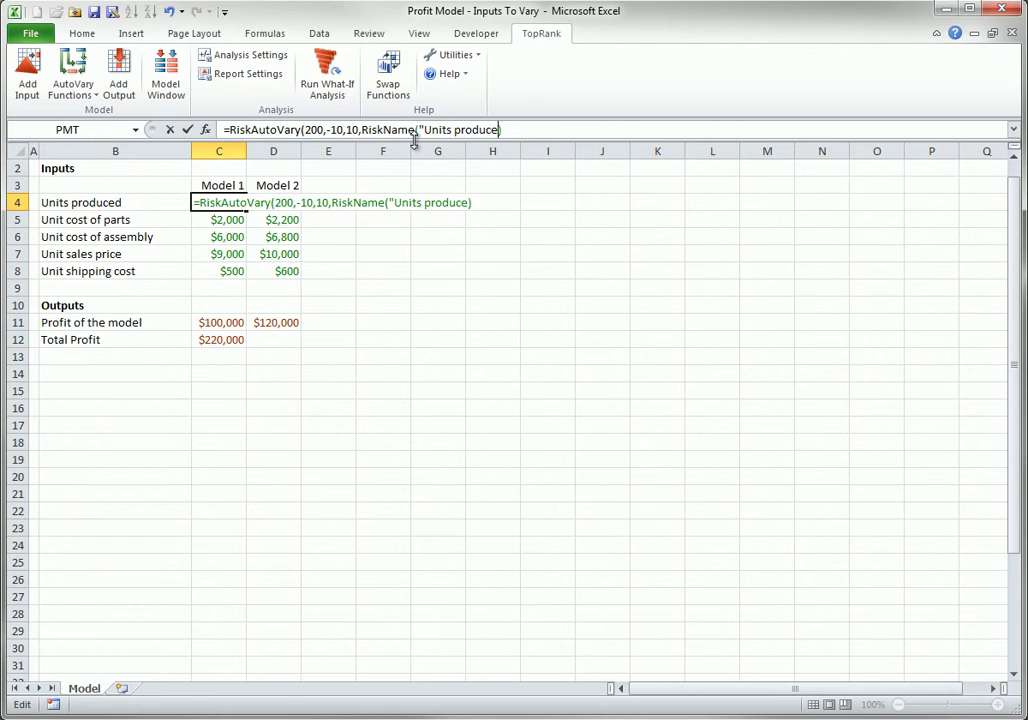
text(d 1")))
key(Return)
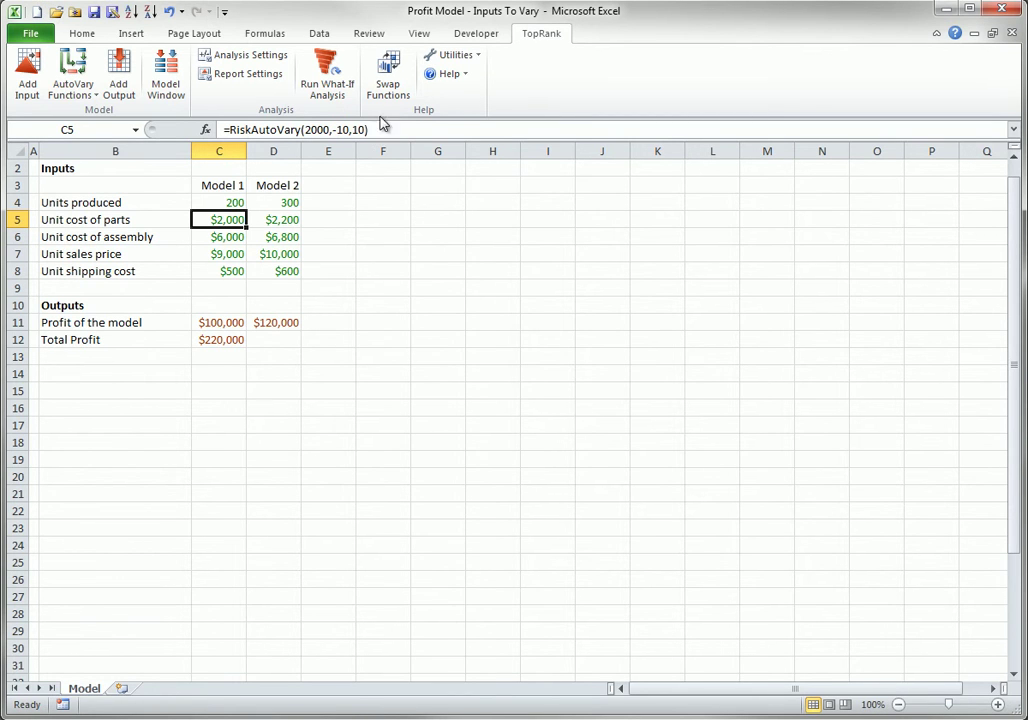
Run the what-if analysis to generate tornado, spider and summary sheets, then return to the model.
click(326, 66)
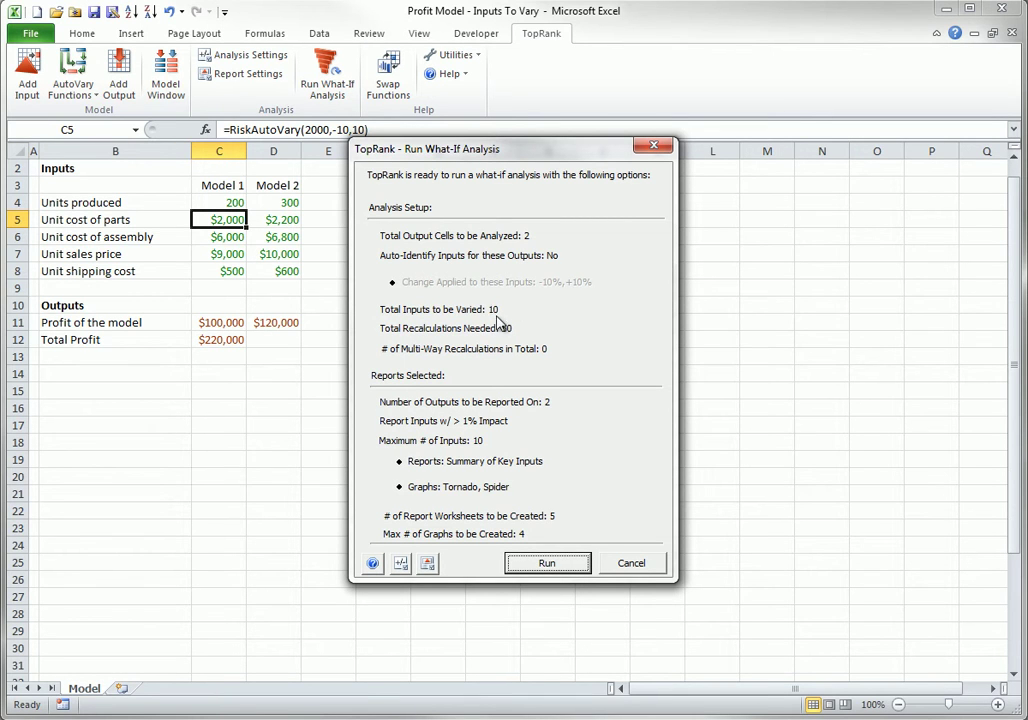
click(549, 566)
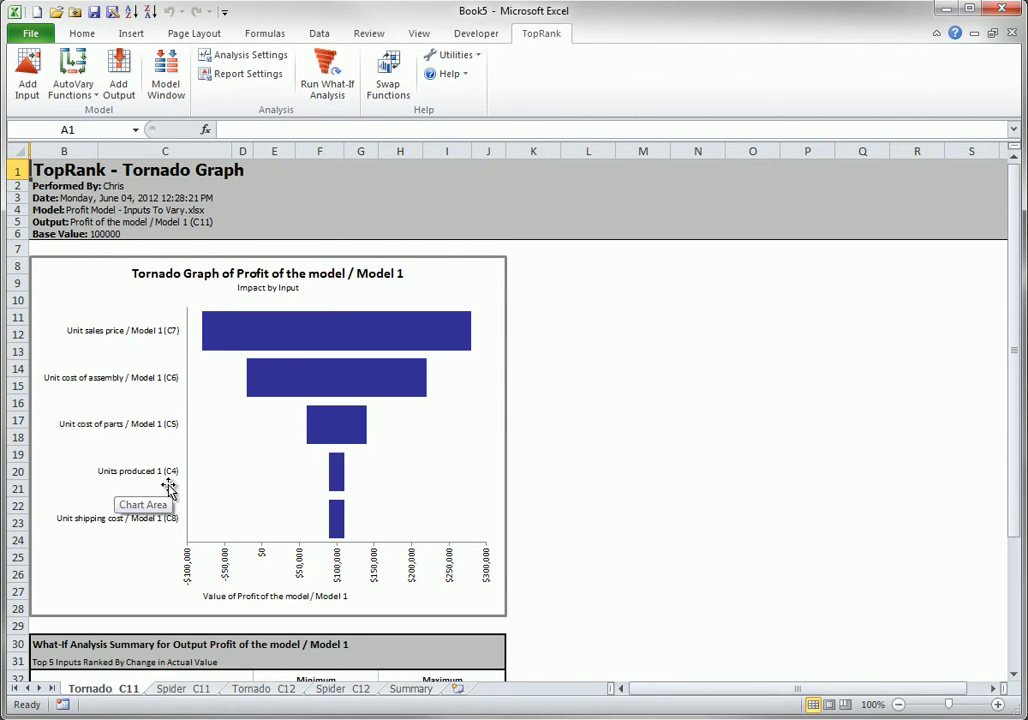
key(ctrl+Tab)
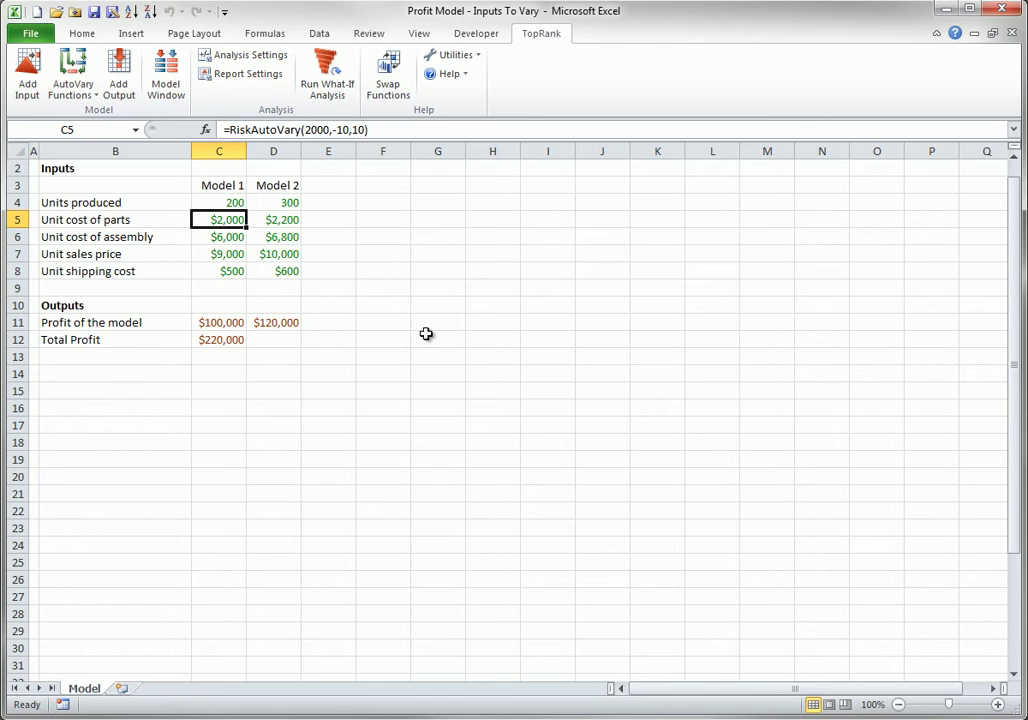
Remove all AutoVary functions from the open workbooks so C5 reads 2000 again.
click(90, 92)
click(108, 132)
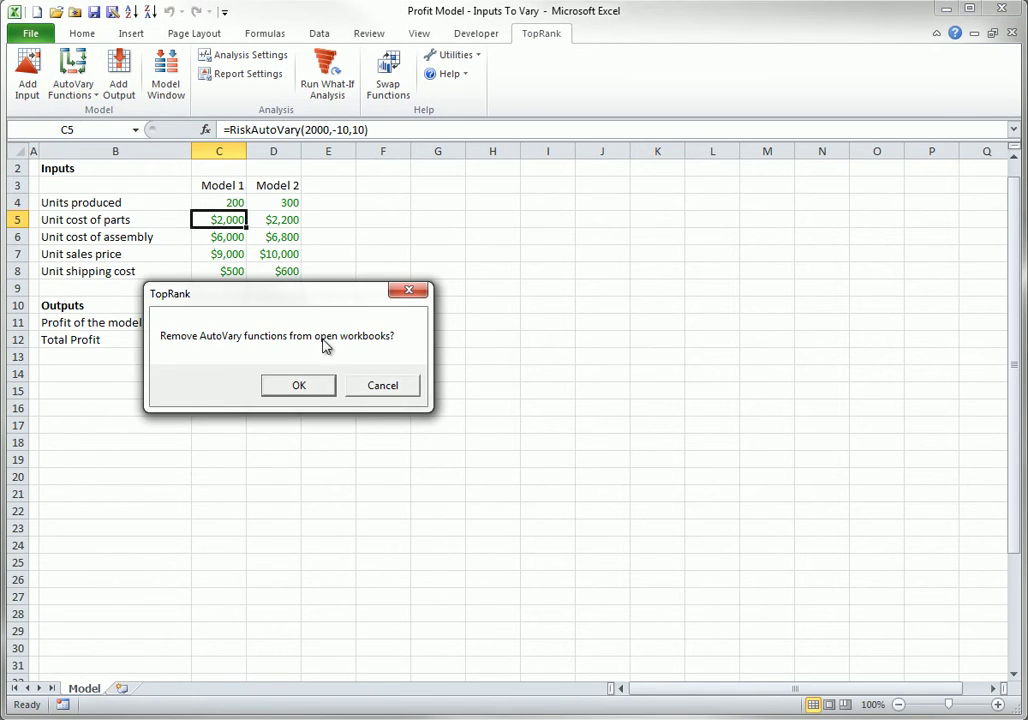
click(313, 387)
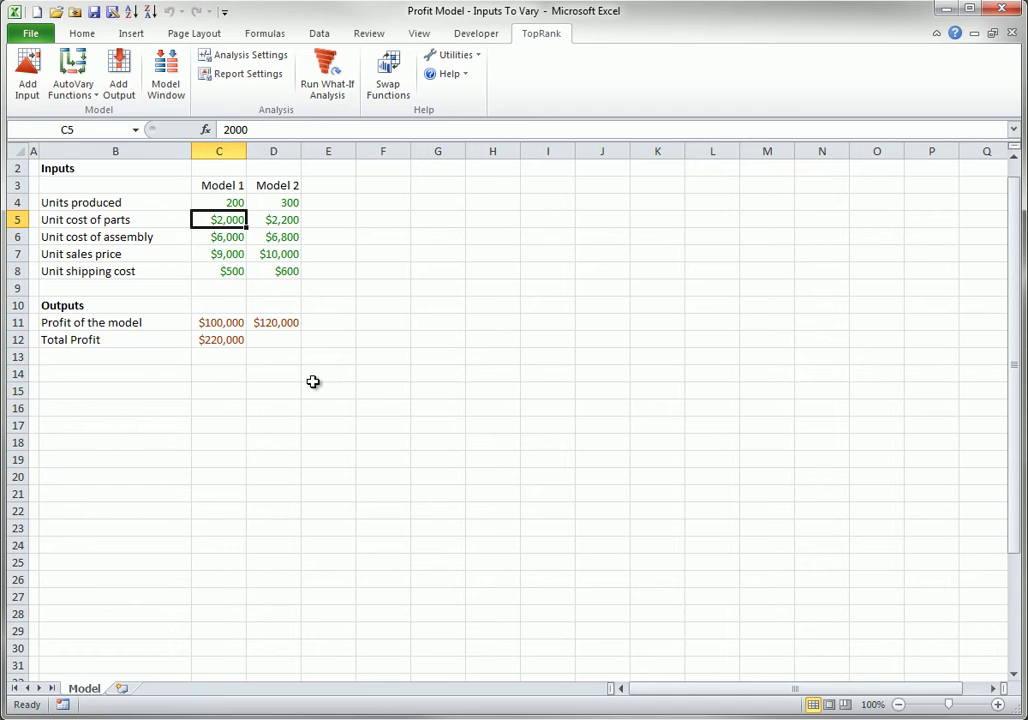
Check that C4, C5 and C6 hold plain values, with C5 at 2000 and C6 at 6000.
click(229, 202)
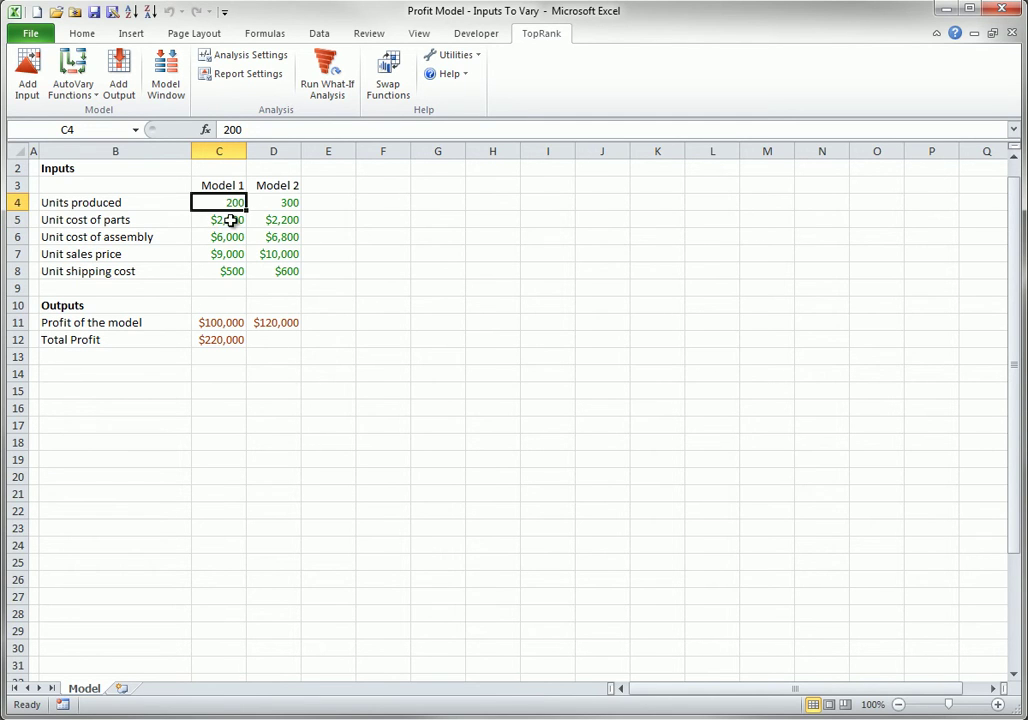
click(230, 220)
click(230, 240)
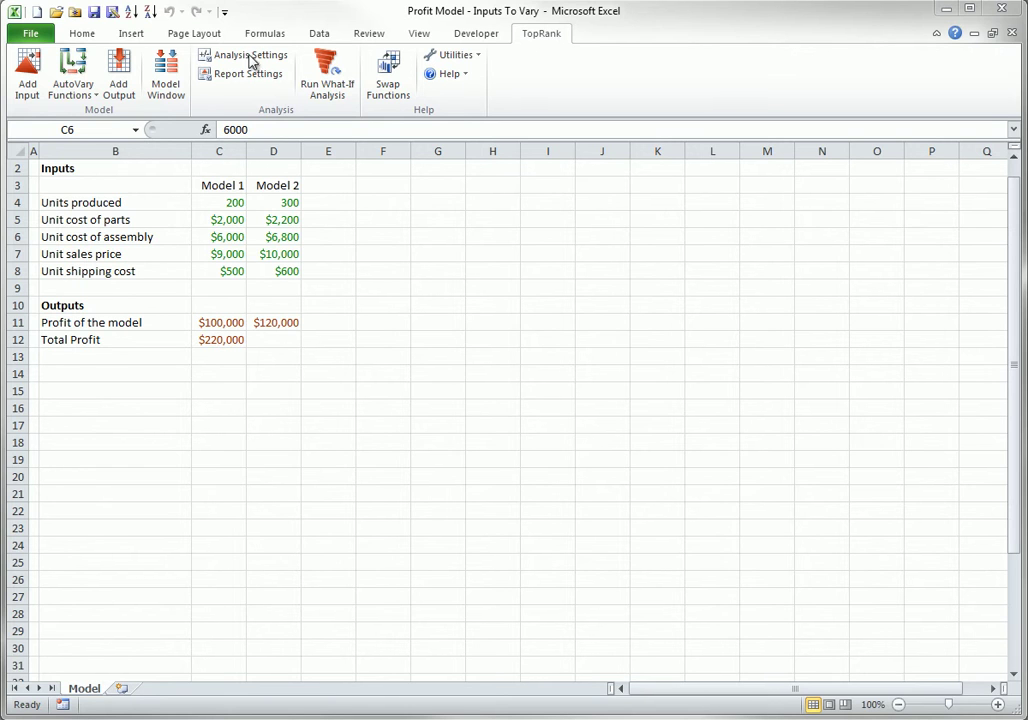
Look over the Find Inputs options in Analysis Settings and cancel, leaving scanning off.
click(250, 56)
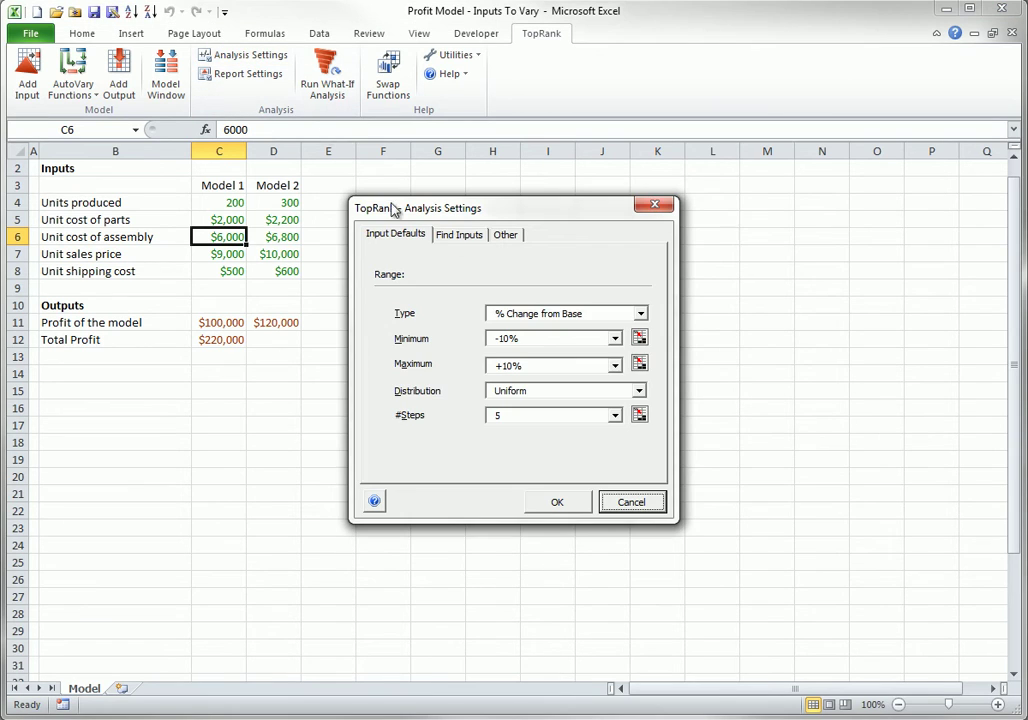
click(461, 234)
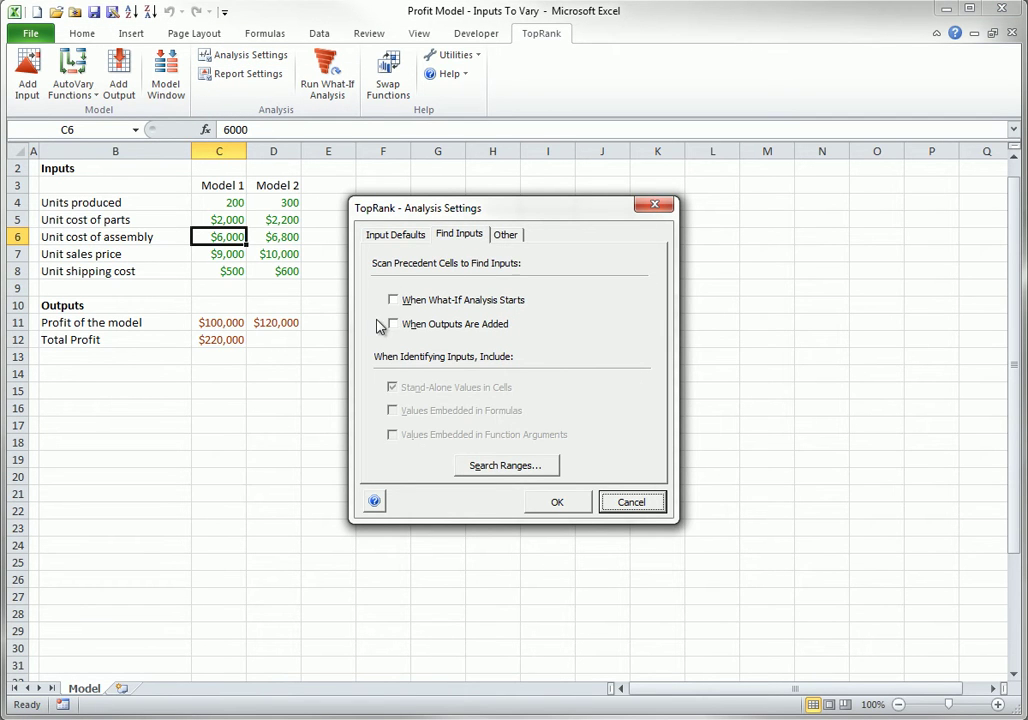
click(630, 502)
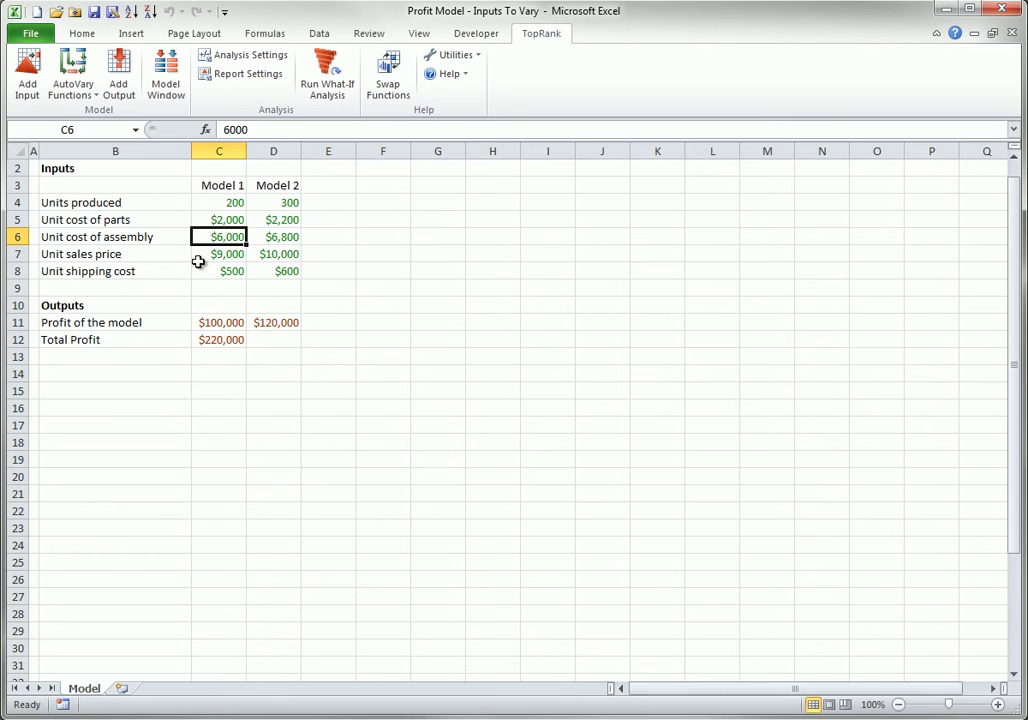
Make C4 a RiskVary input named 'Units produced 1', varying -10% to +10% around 200.
click(230, 201)
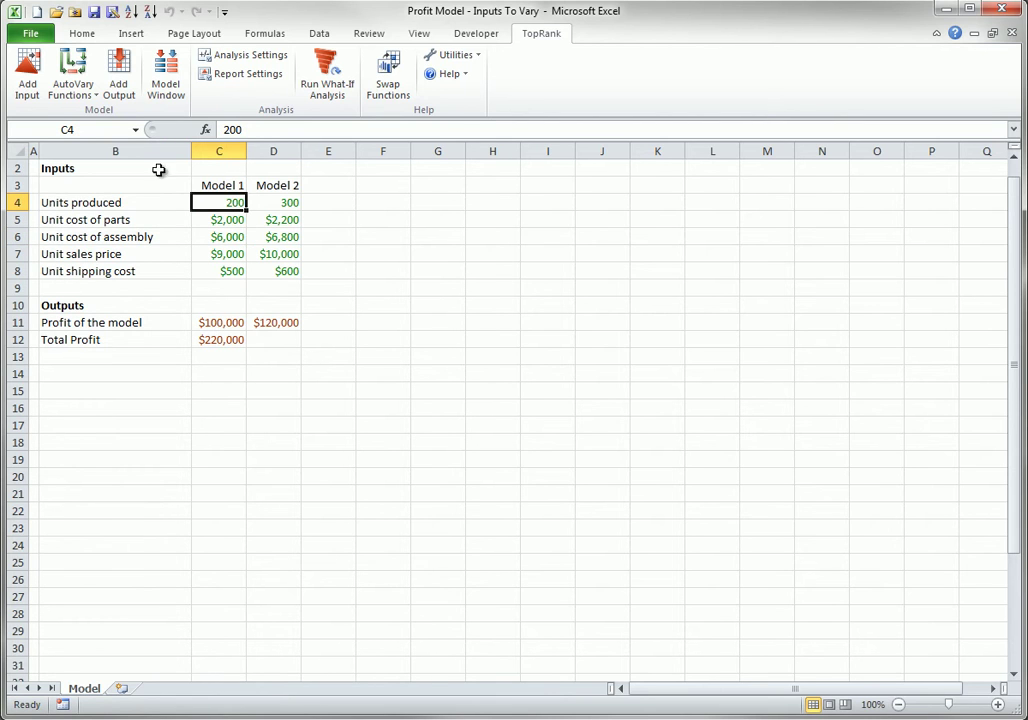
click(28, 62)
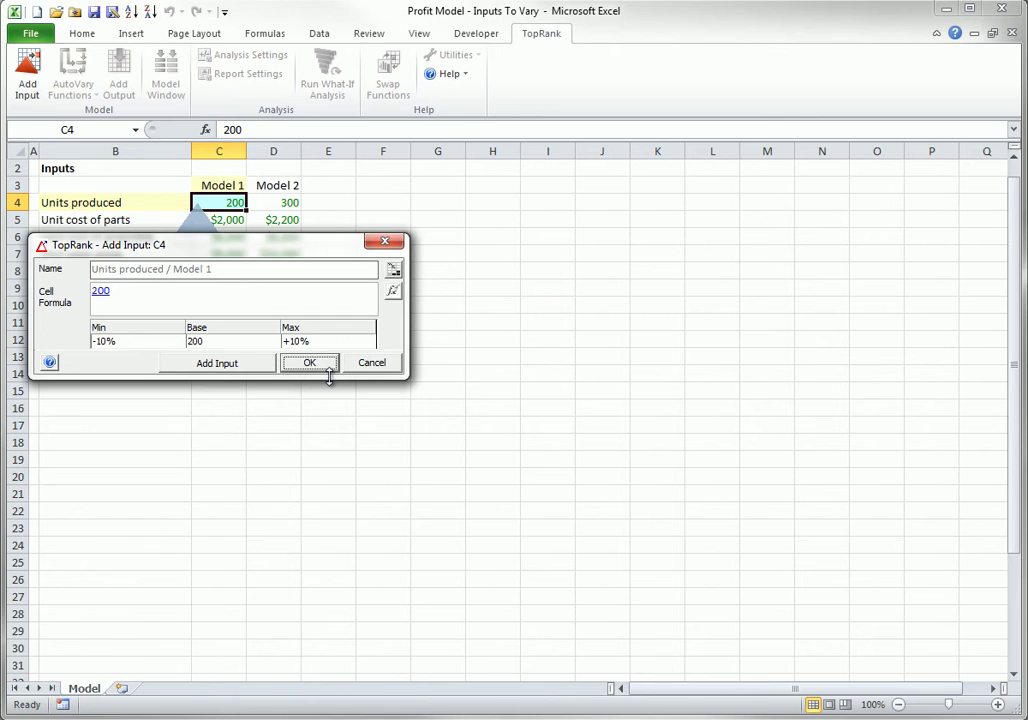
click(230, 364)
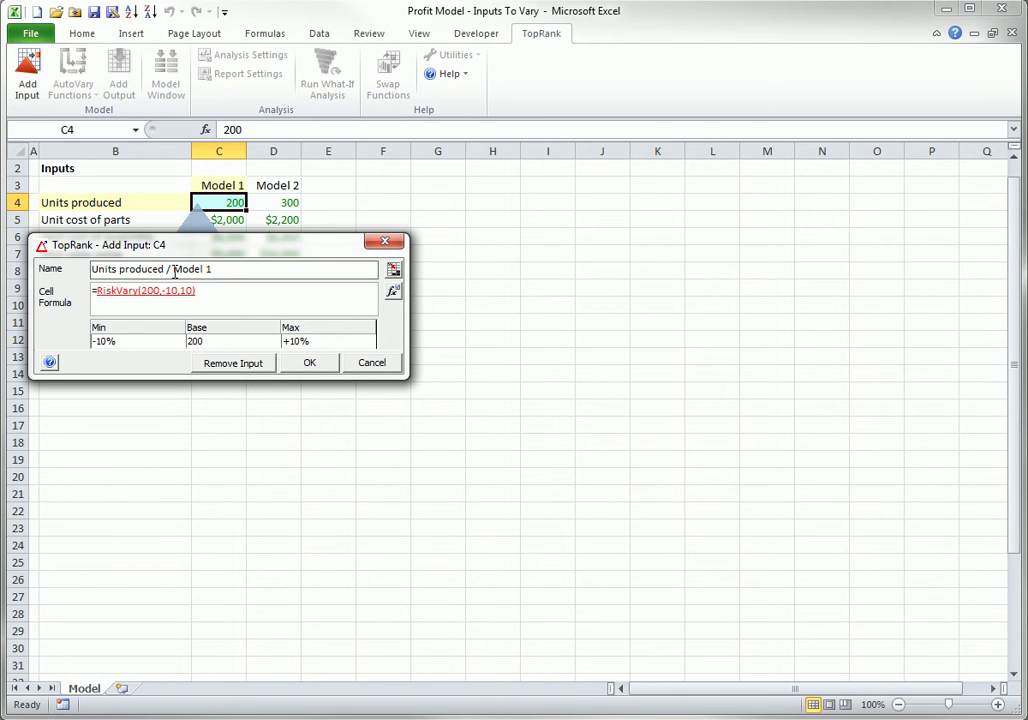
drag(166, 269, 236, 273)
text(1)
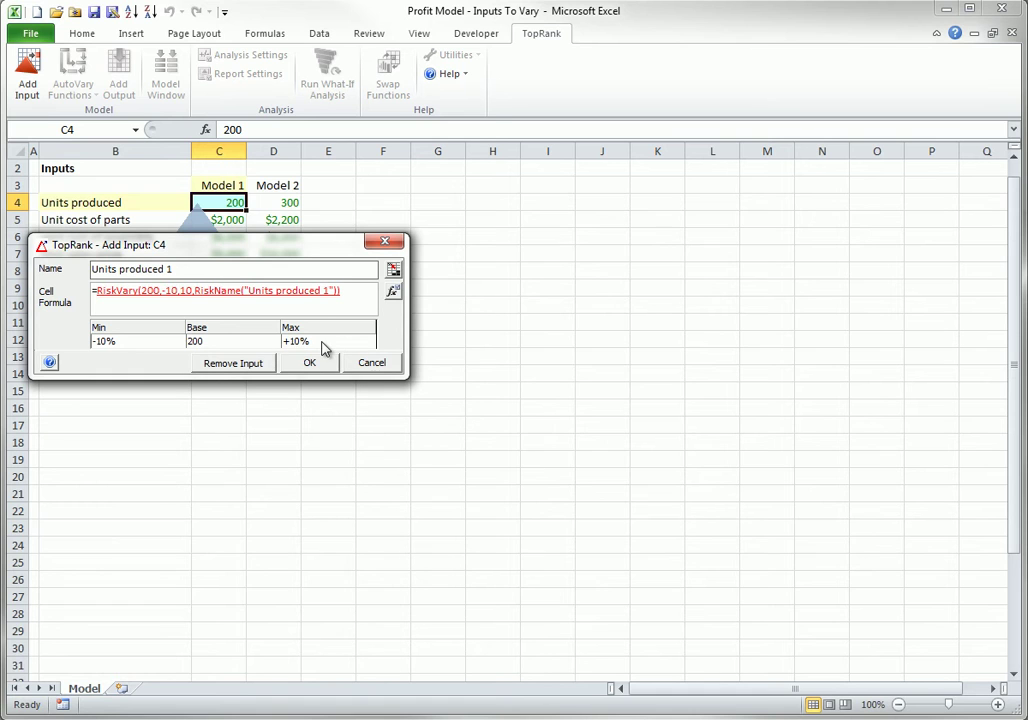
click(304, 363)
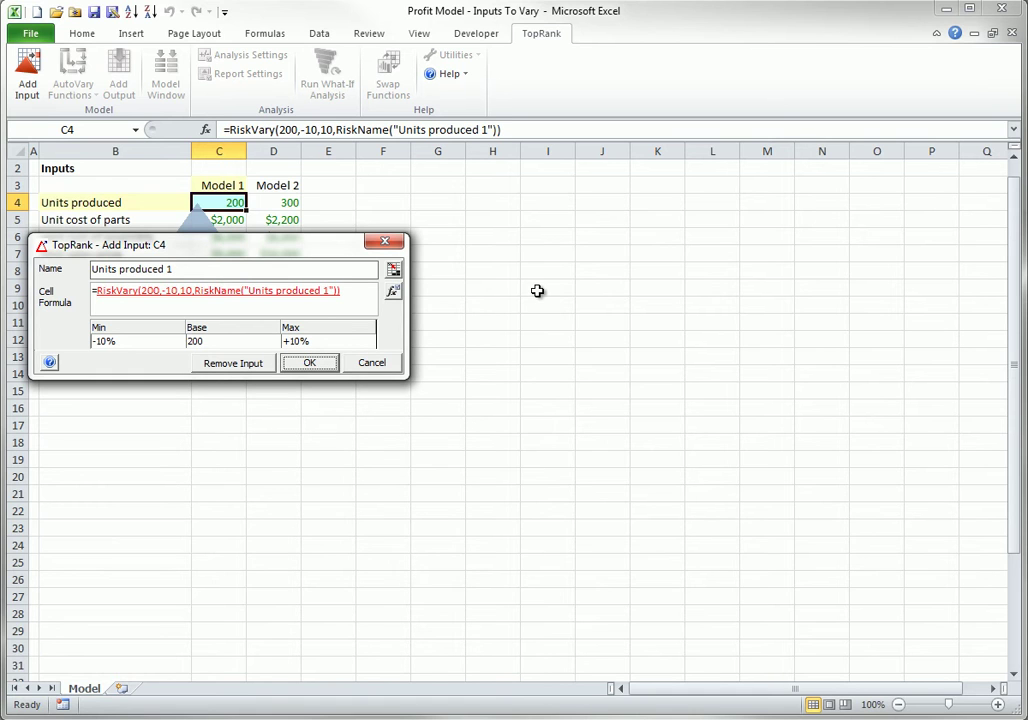
click(393, 291)
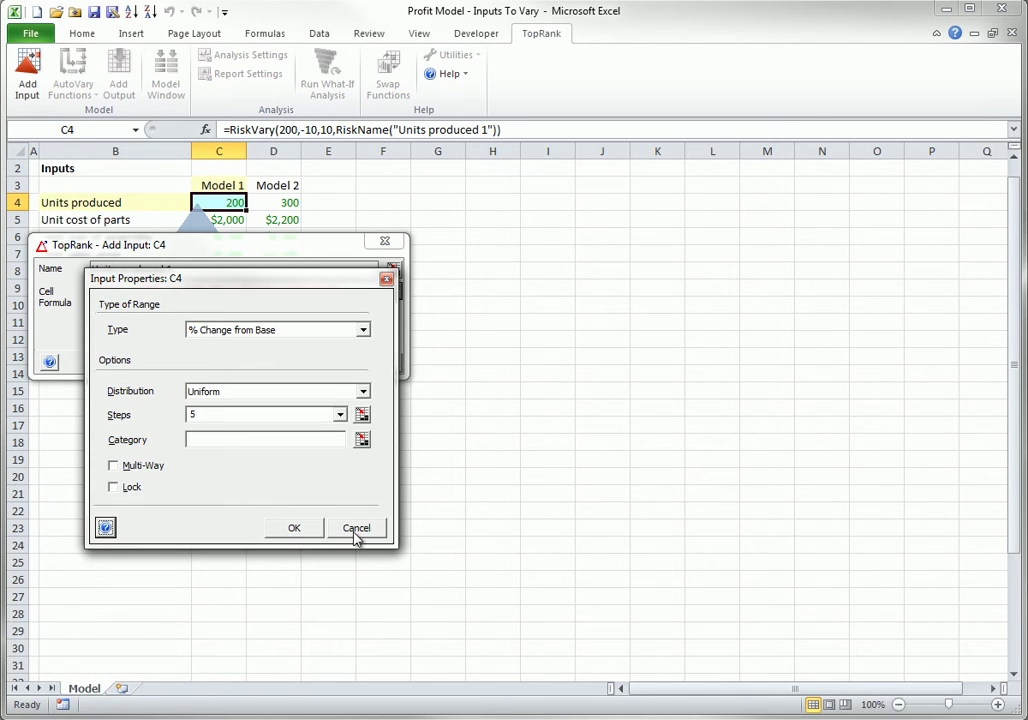
click(356, 530)
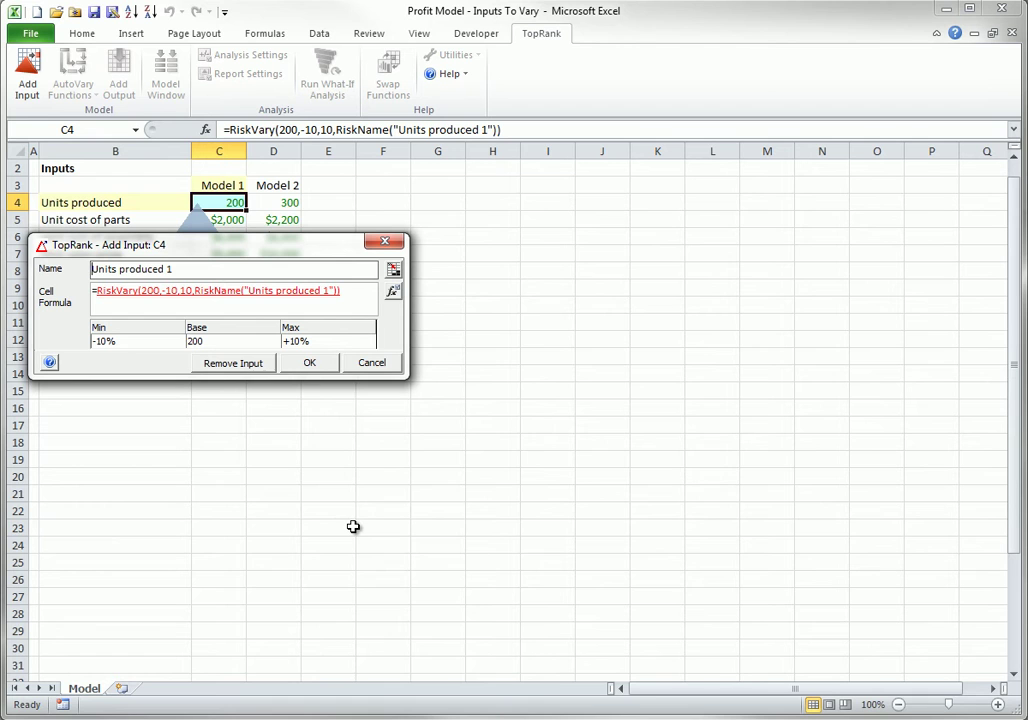
click(317, 372)
double_click(222, 200)
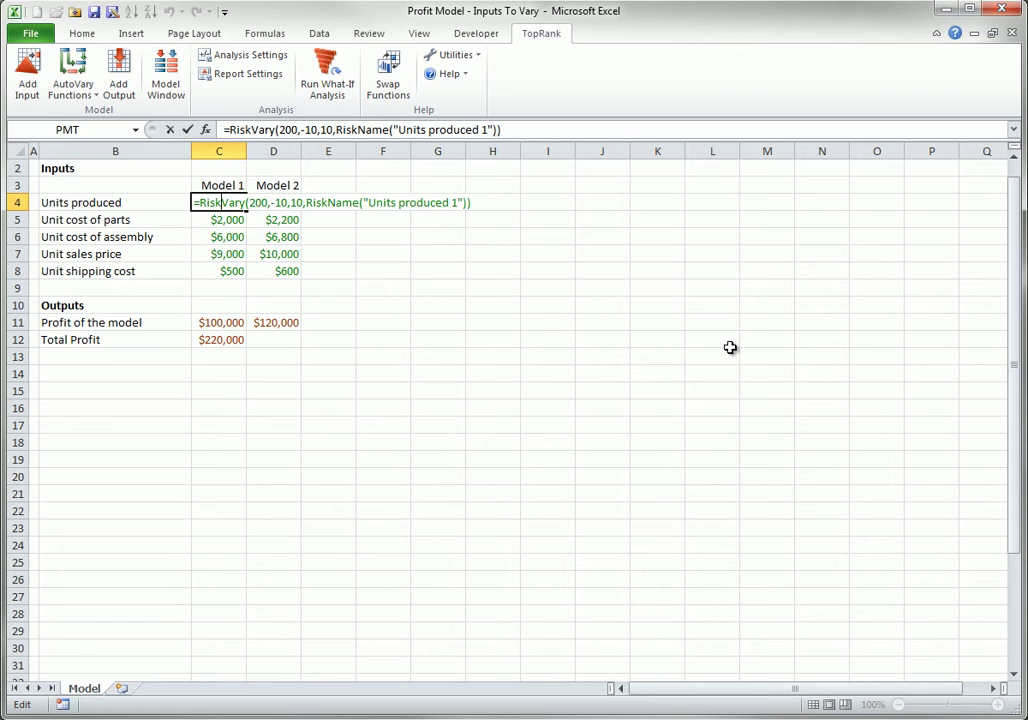
key(Escape)
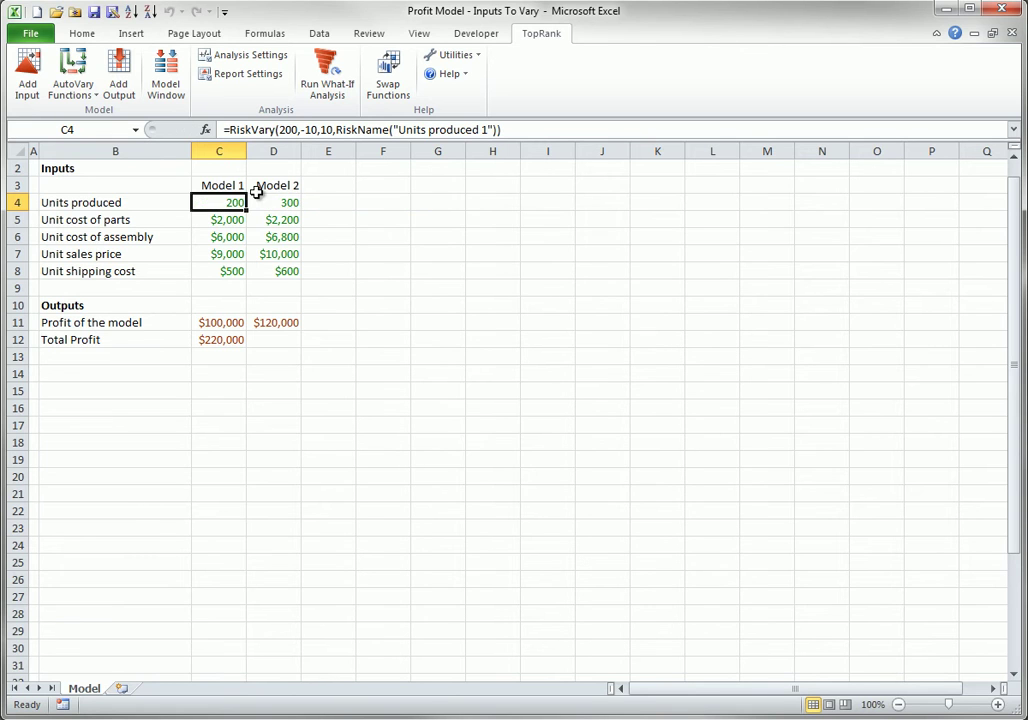
Make D4 a RiskVary TopRank input named 'Units produced 2'.
click(274, 202)
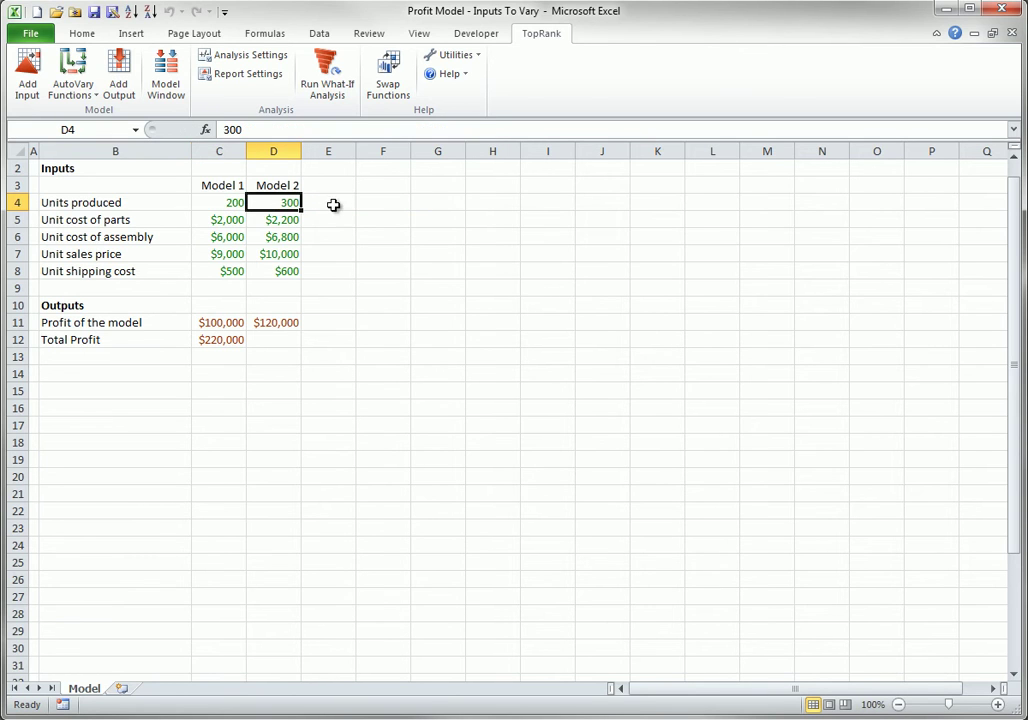
click(27, 75)
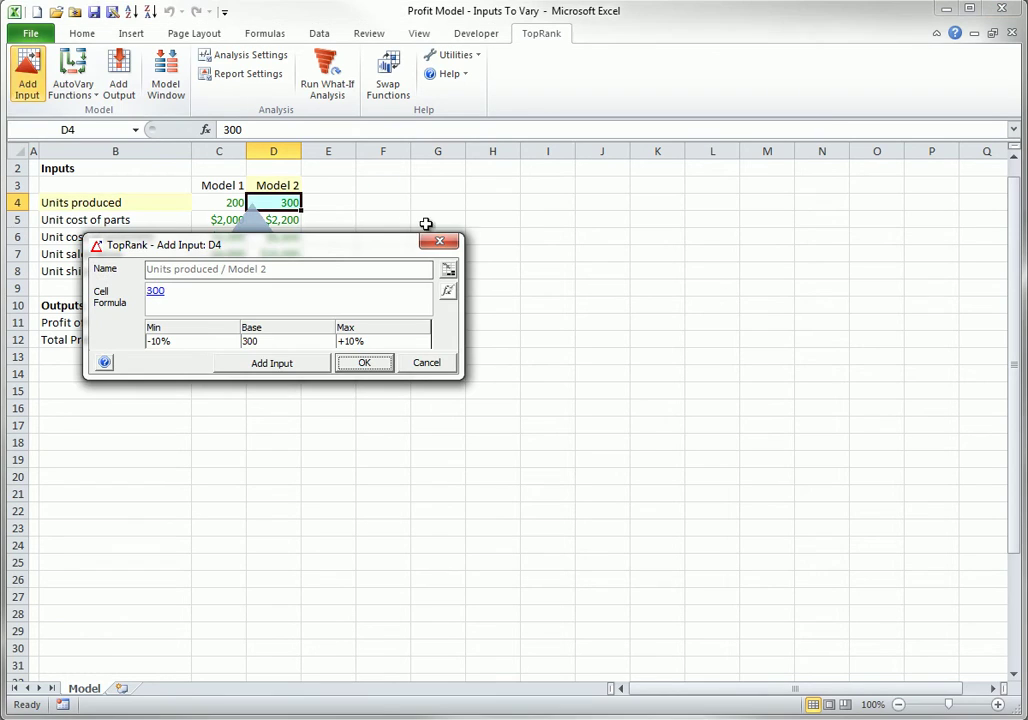
click(272, 363)
drag(221, 269, 313, 271)
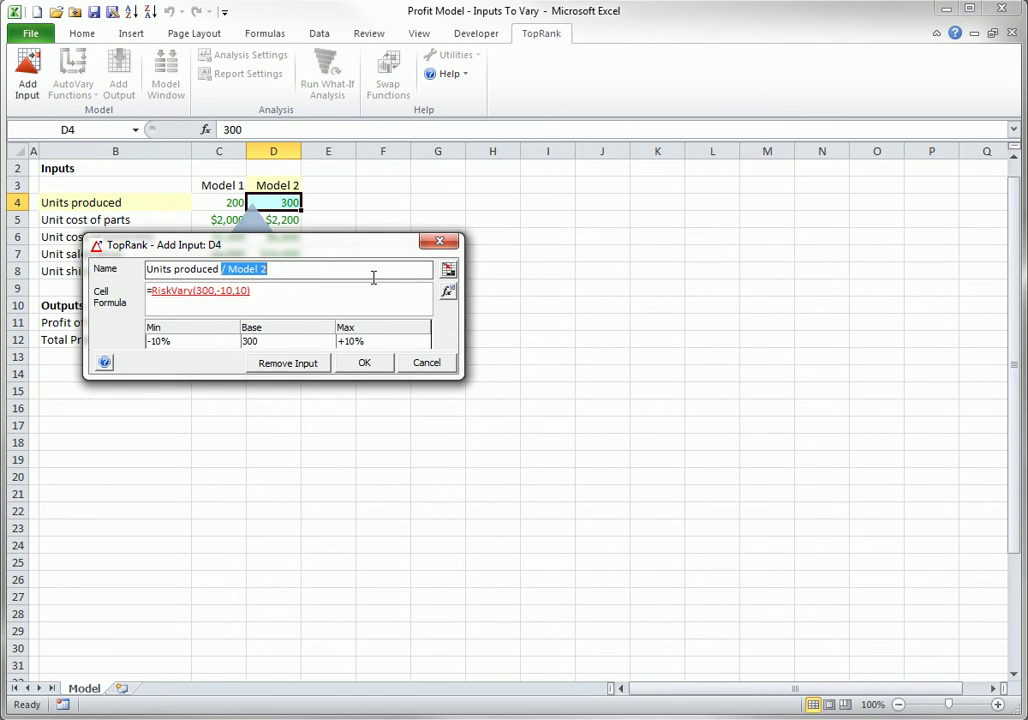
text(2)
click(364, 363)
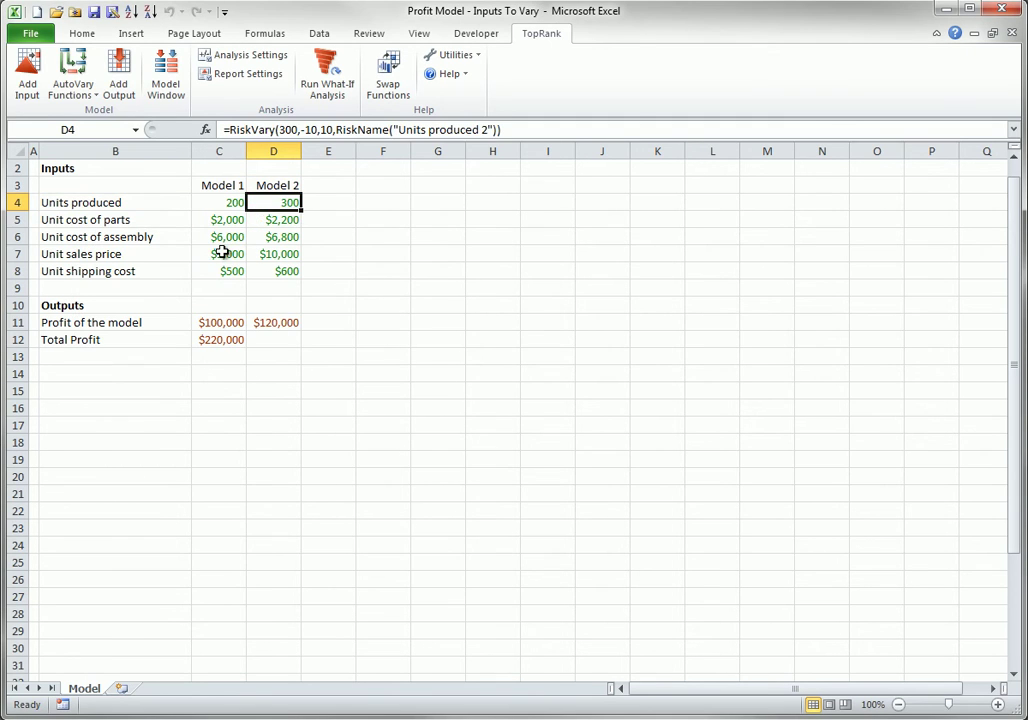
Make C7 a RiskVary TopRank input named 'Unit sales price 1'.
click(220, 254)
click(27, 75)
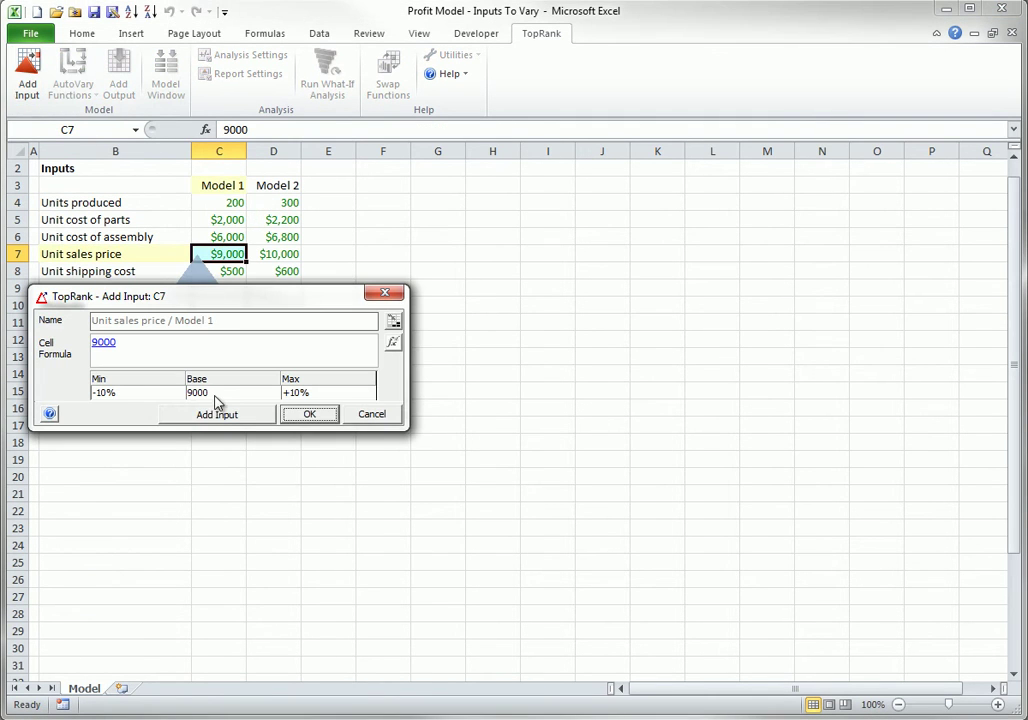
click(217, 414)
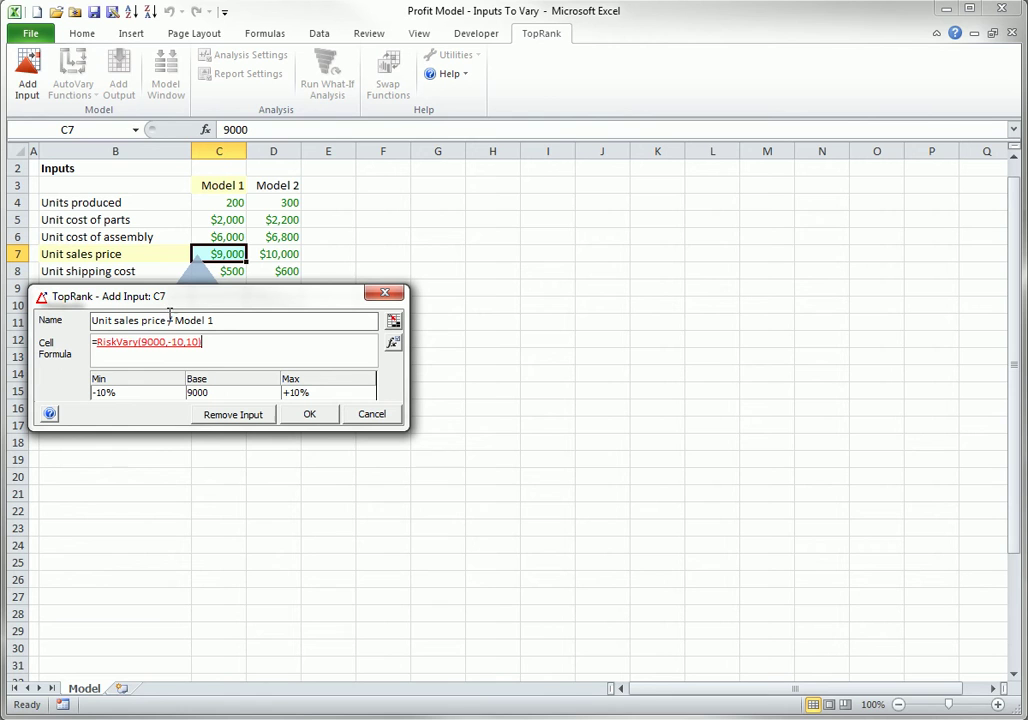
drag(171, 321, 305, 333)
text(1)
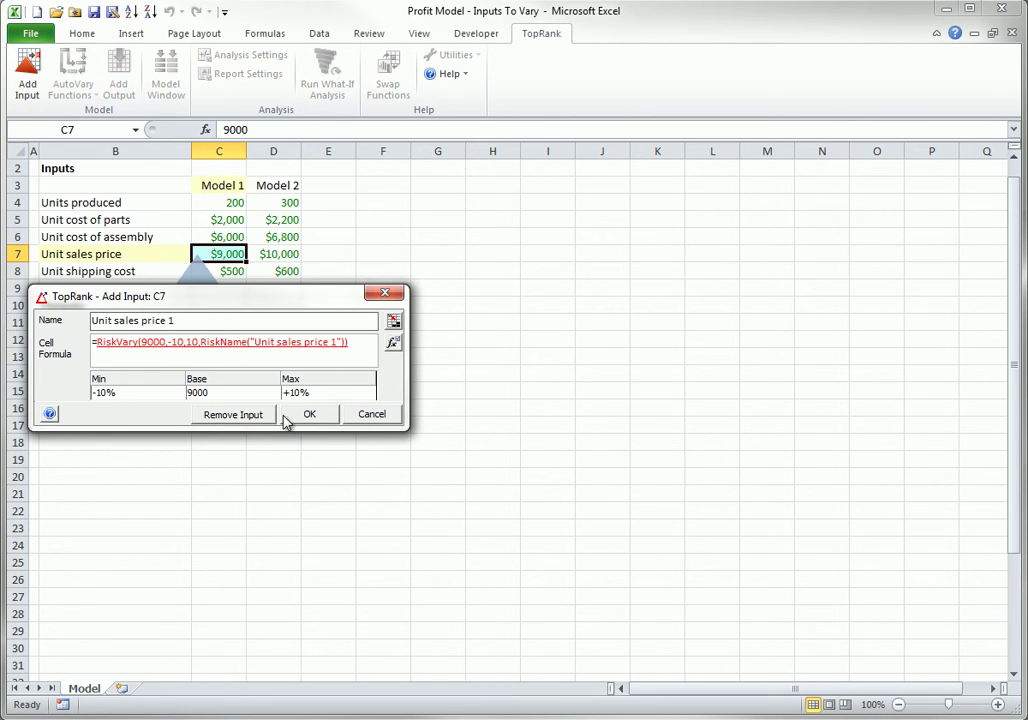
click(315, 414)
Make D7 a RiskVary input named 'Unit sales price 2', varying ±10% around 10,000.
click(284, 251)
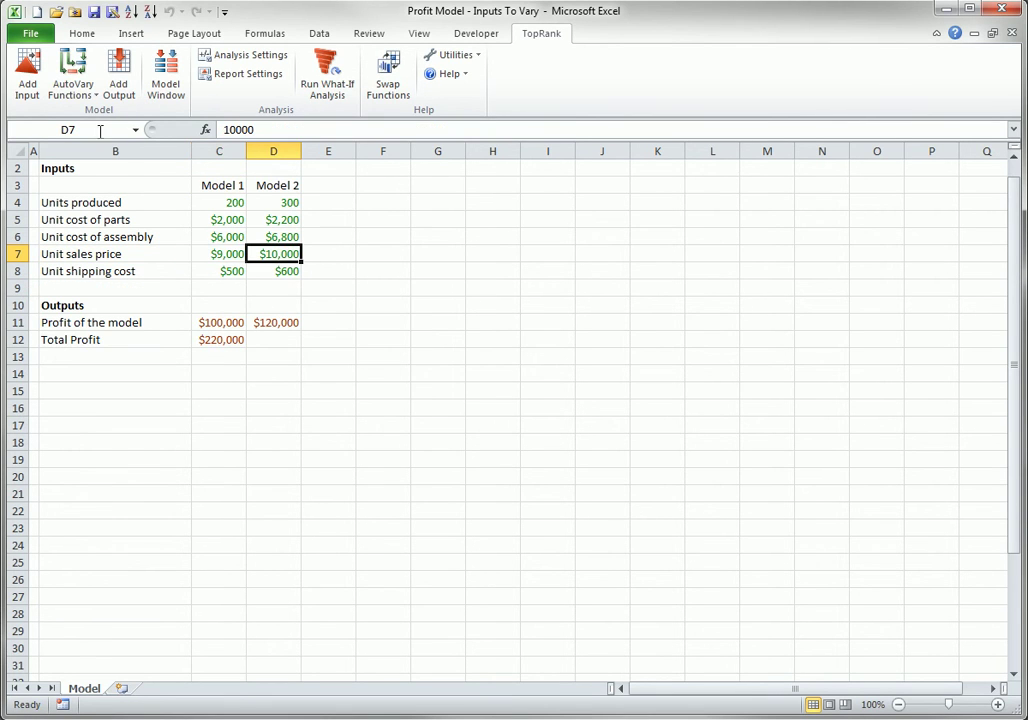
click(28, 72)
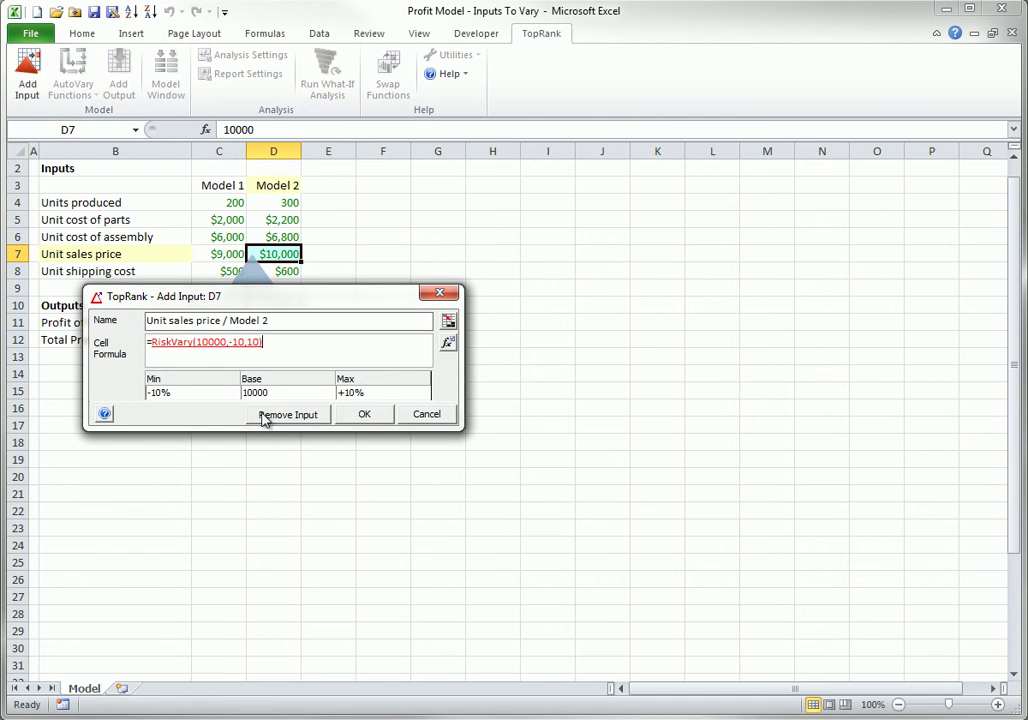
drag(224, 320, 329, 325)
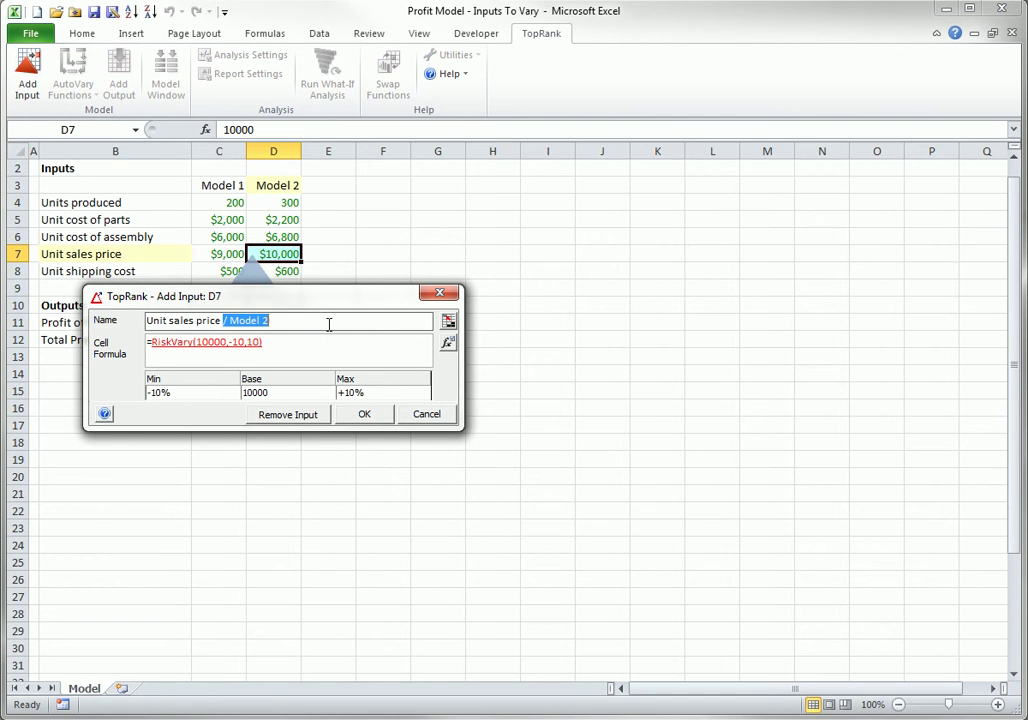
text(2)
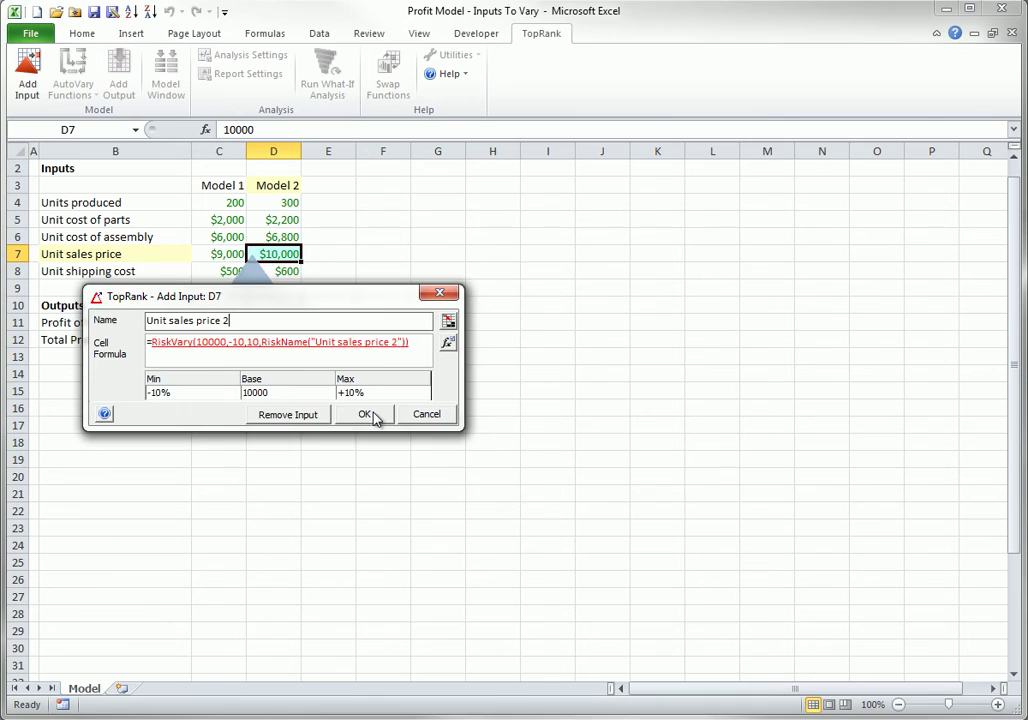
click(366, 414)
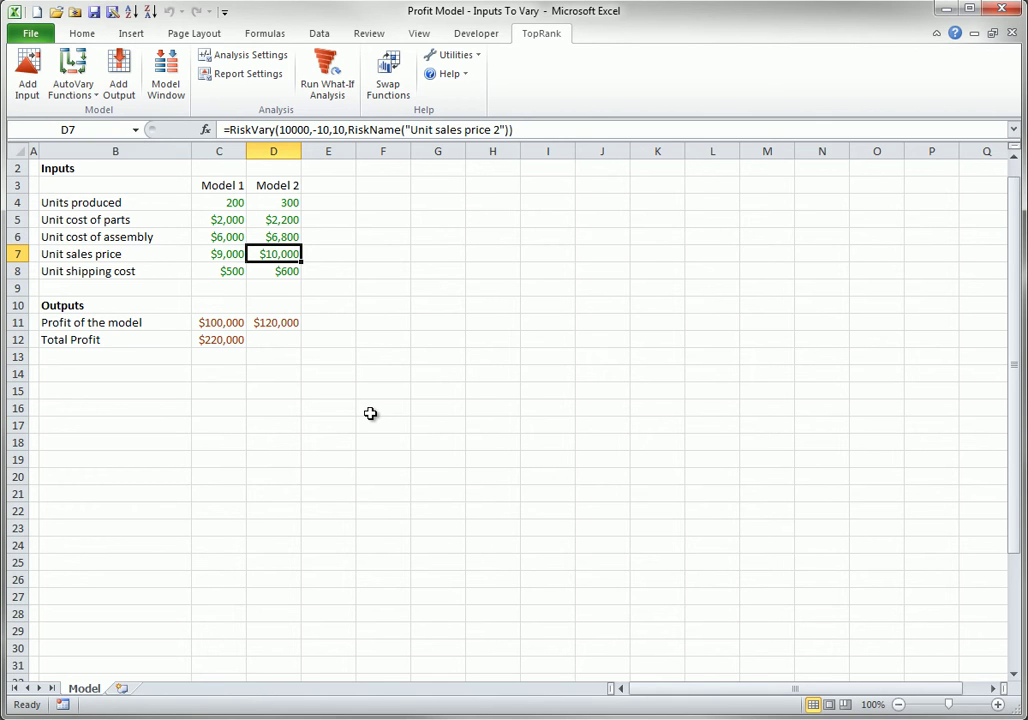
click(166, 80)
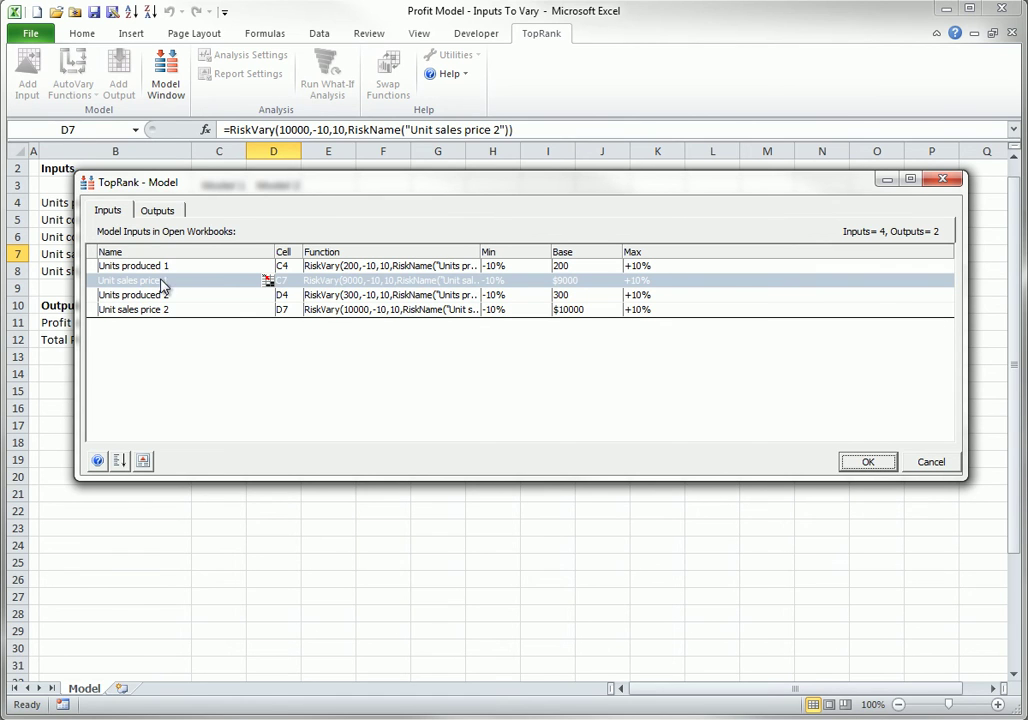
right_click(162, 282)
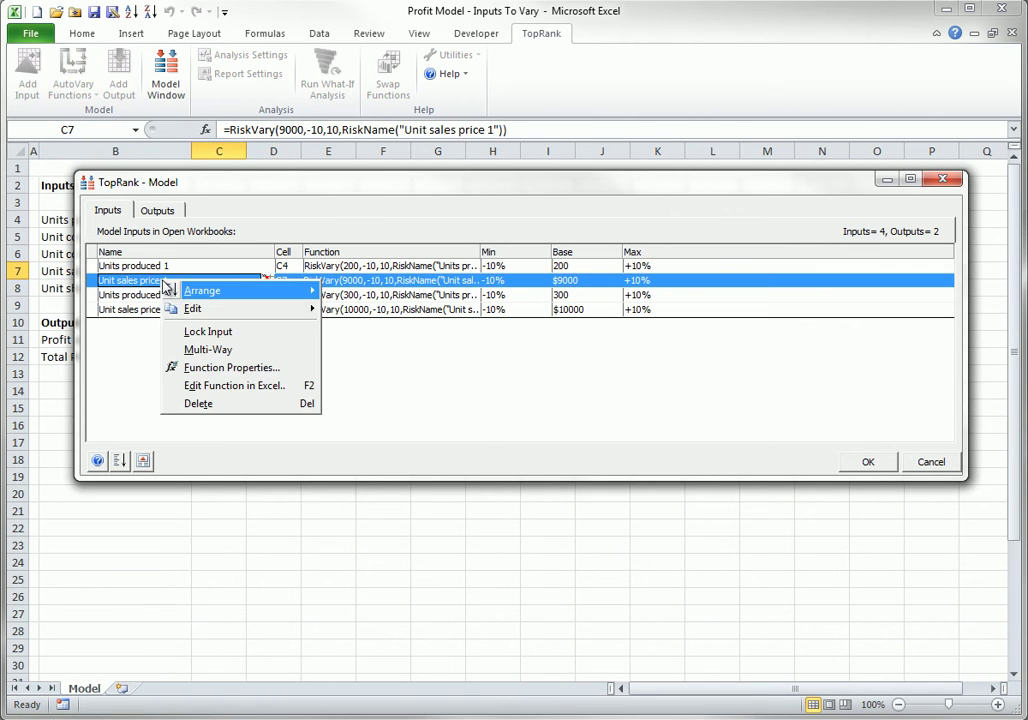
click(198, 404)
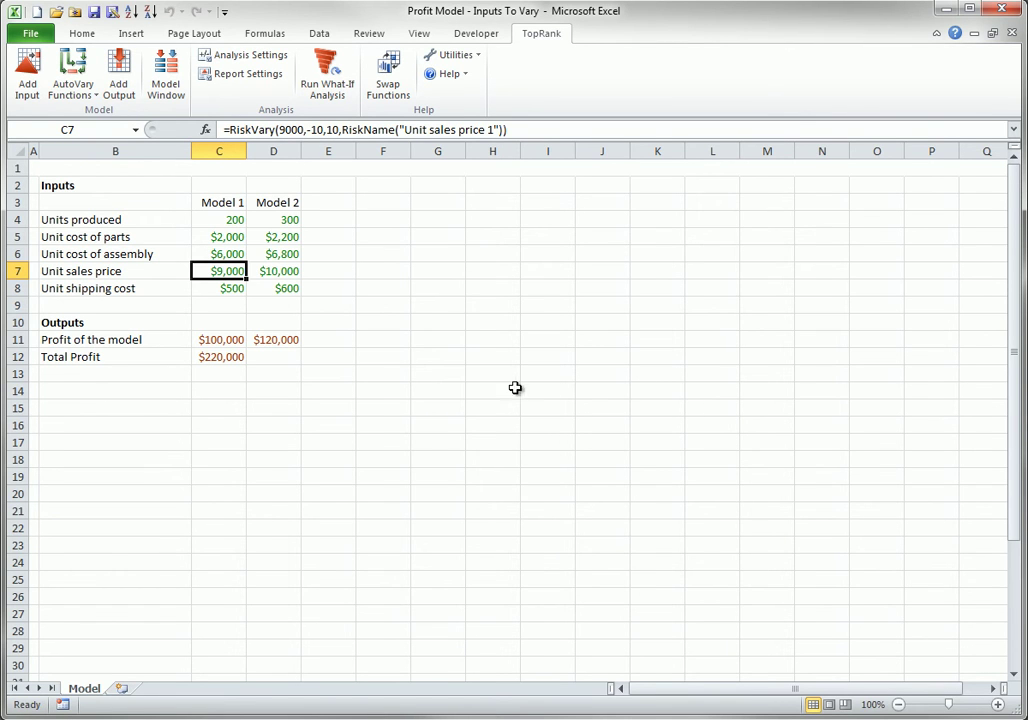
Check C4's input settings without changes, then overwrite its RiskVary formula with 200.
click(225, 226)
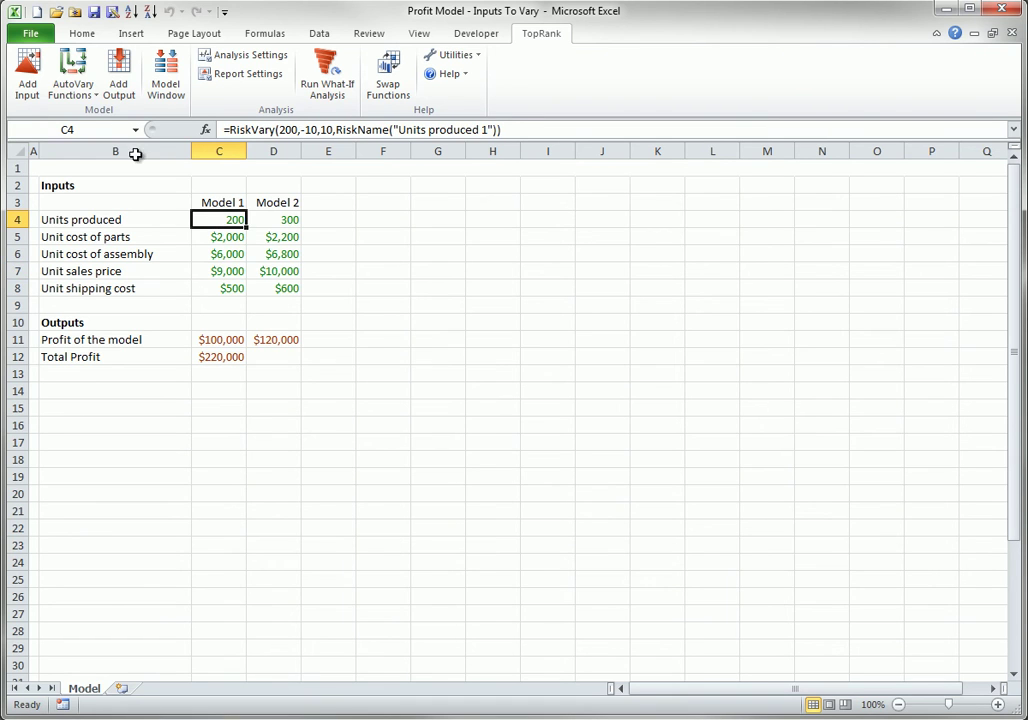
click(27, 62)
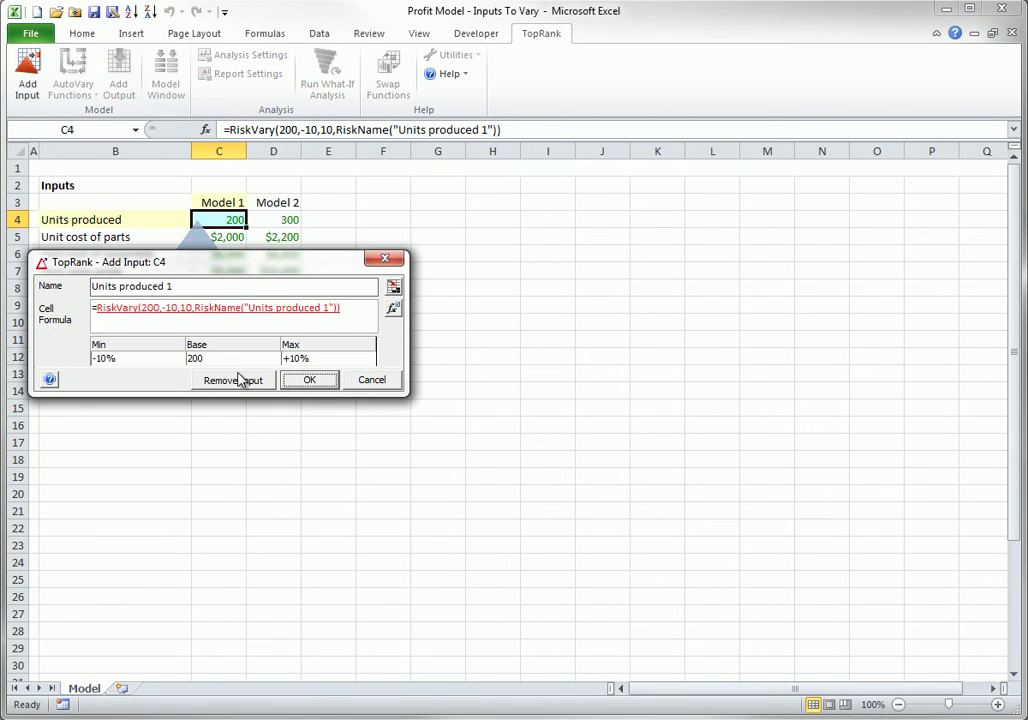
click(371, 380)
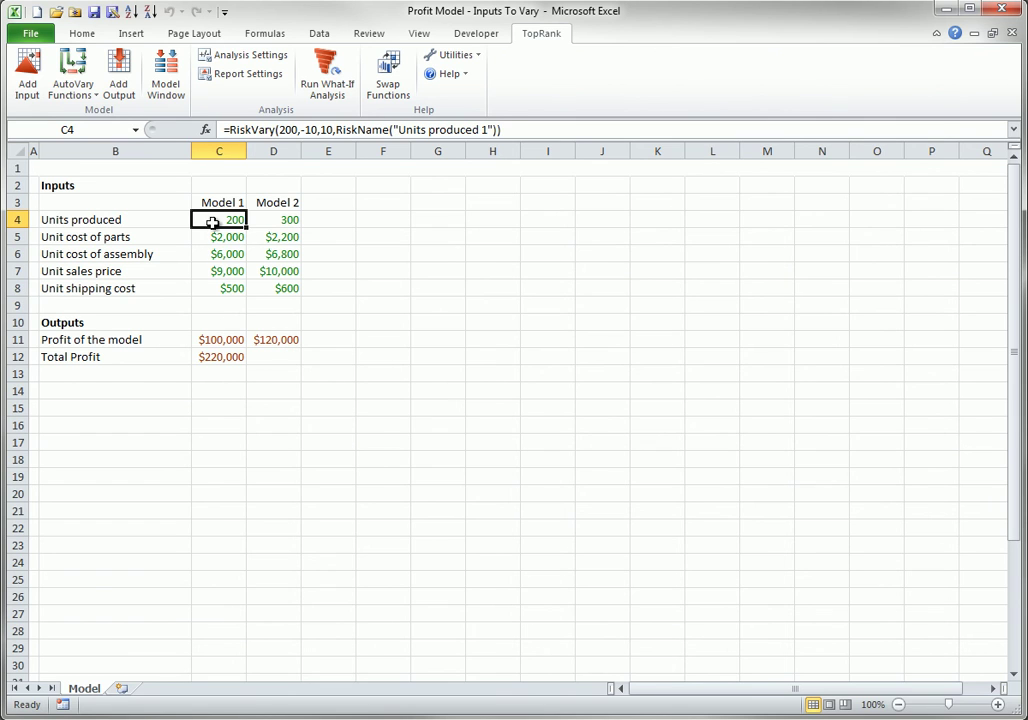
text(2)
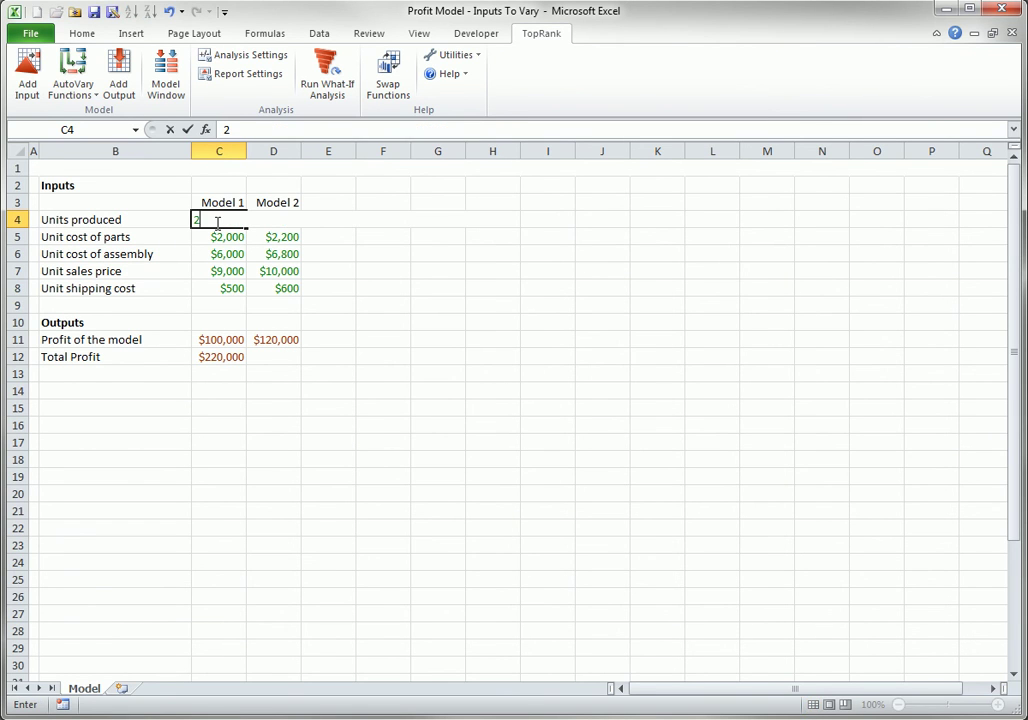
text(00)
key(Return)
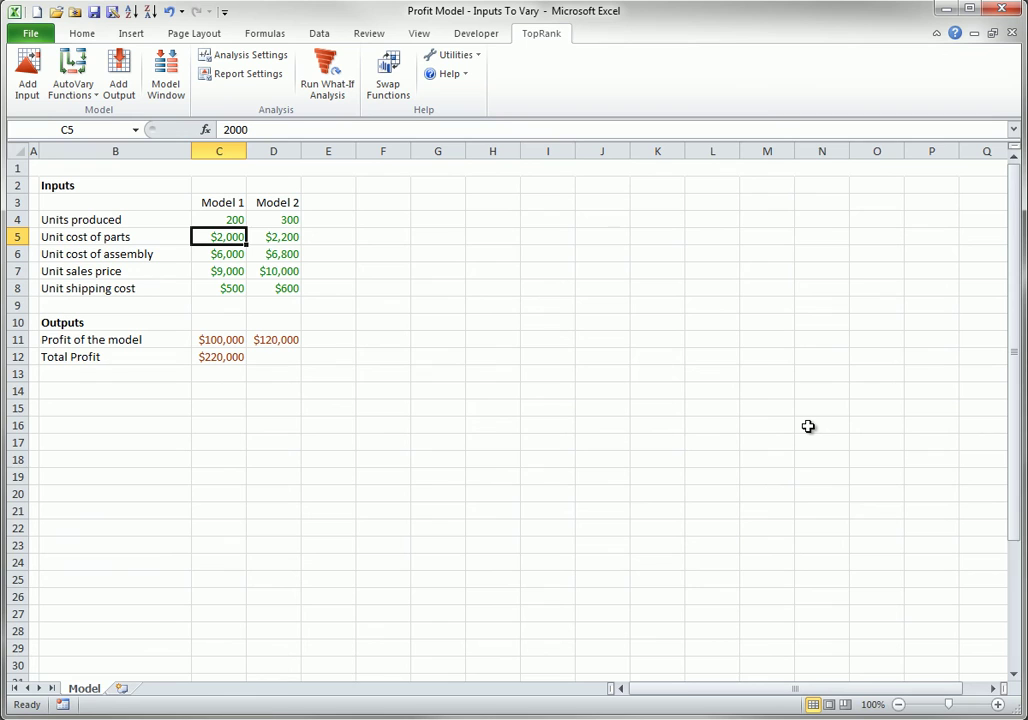